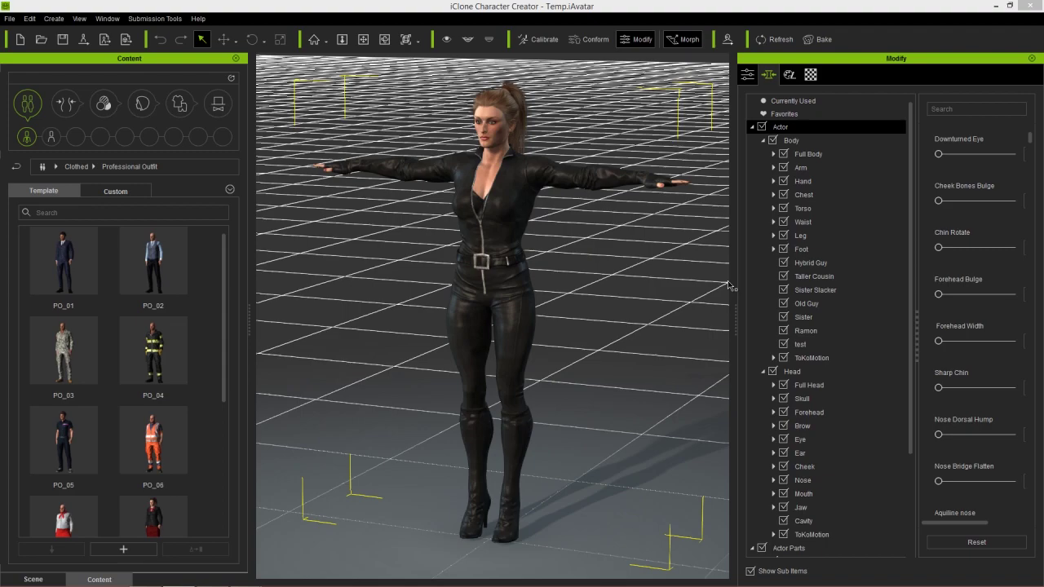
Go up to the Clothed template folder and send the dressed character to iClone.
mouse_move(584, 258)
right_down()
mouse_move(367, 281)
mouse_move(583, 278)
right_up()
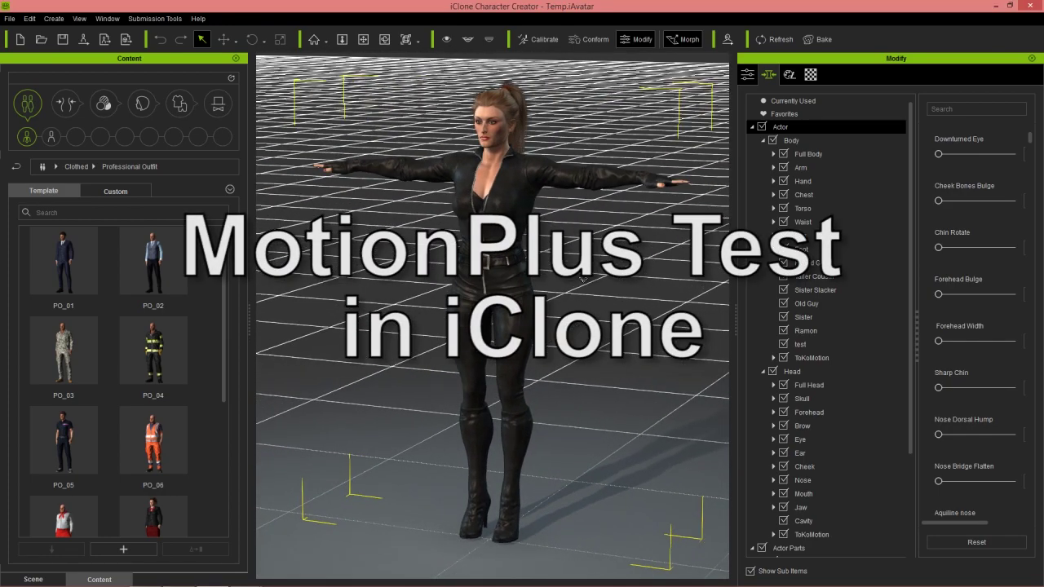
click(75, 167)
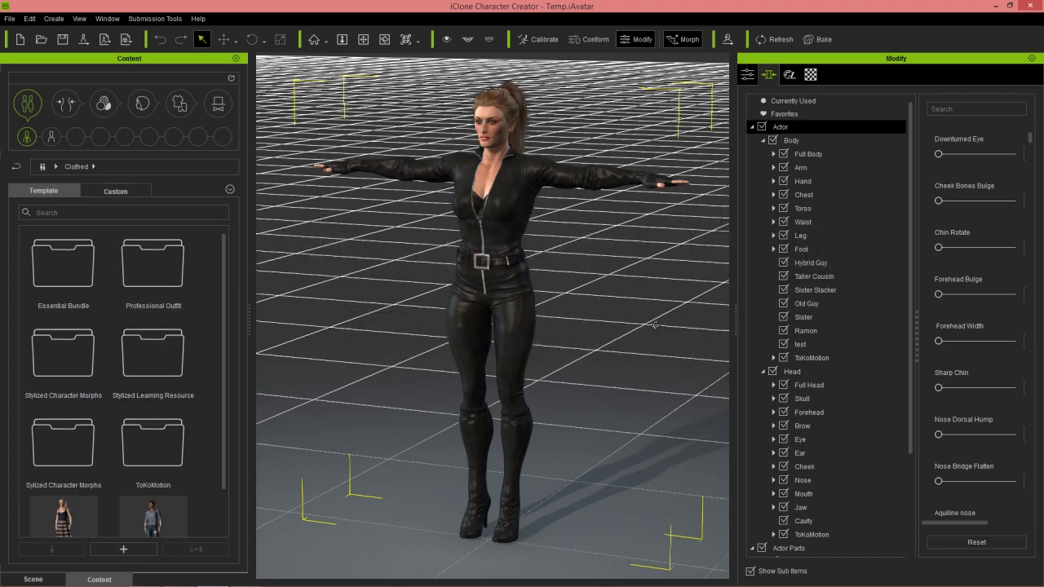
right_drag(666, 340, 637, 308)
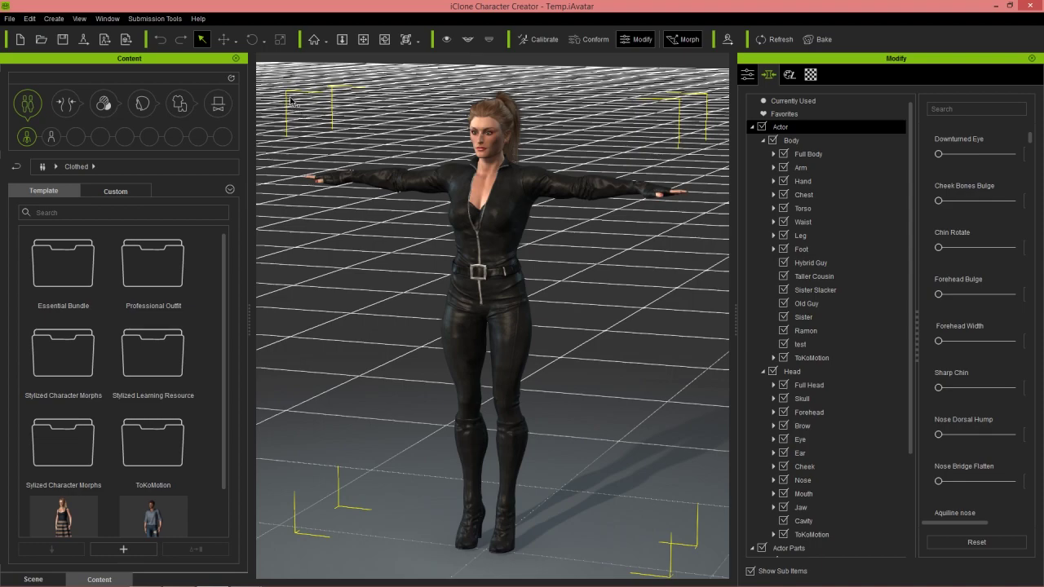
click(84, 39)
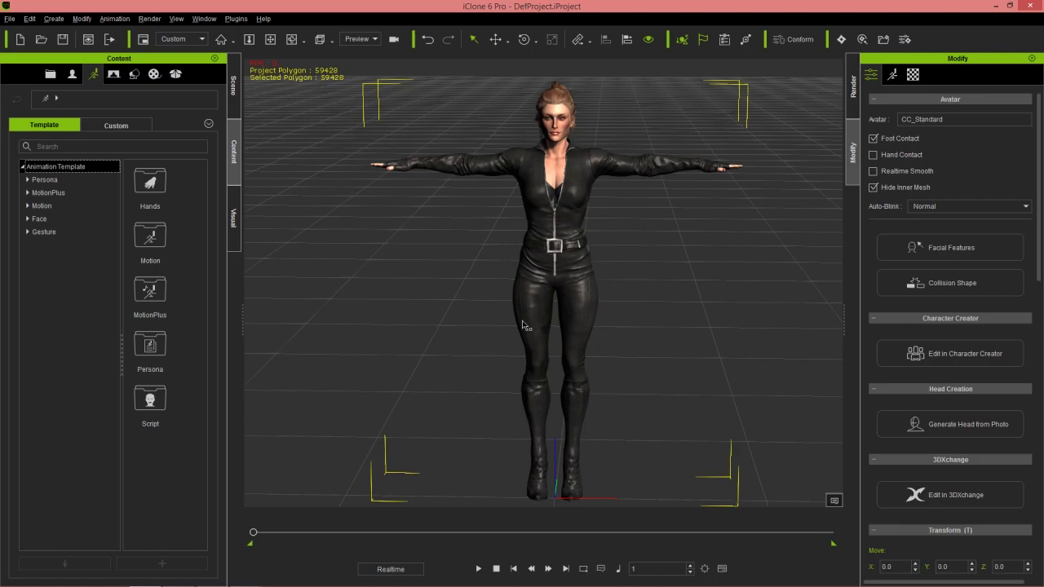
Apply the Heidi_Talk 2 motion from the MotionPlus G6 Female animation templates to the character.
click(72, 74)
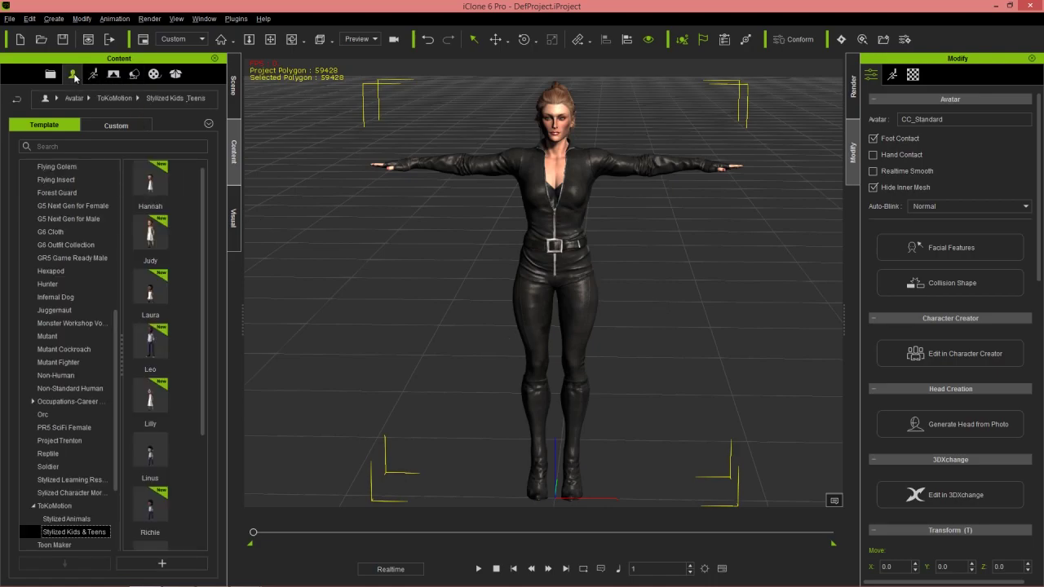
click(94, 74)
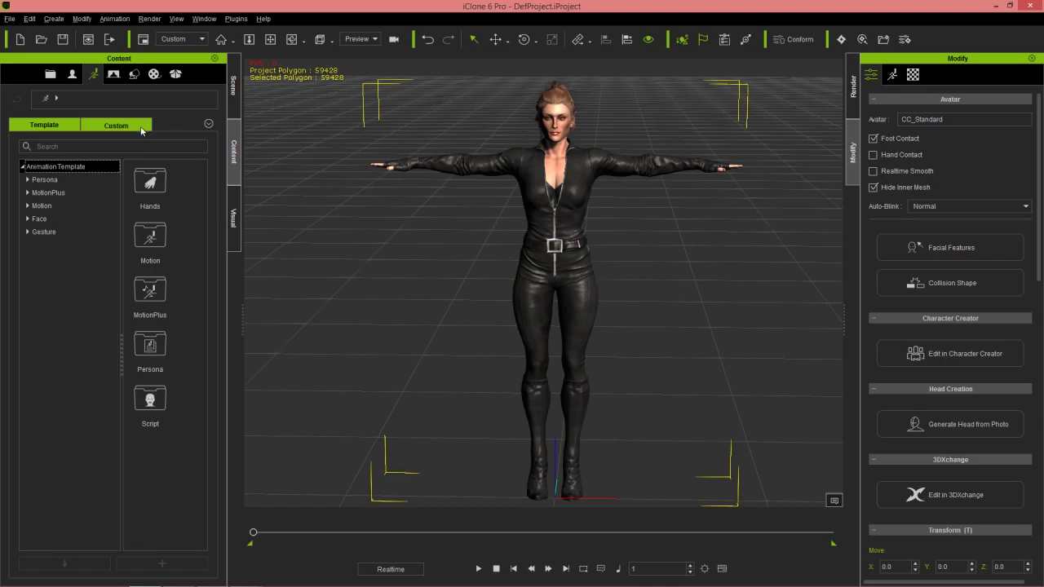
click(27, 194)
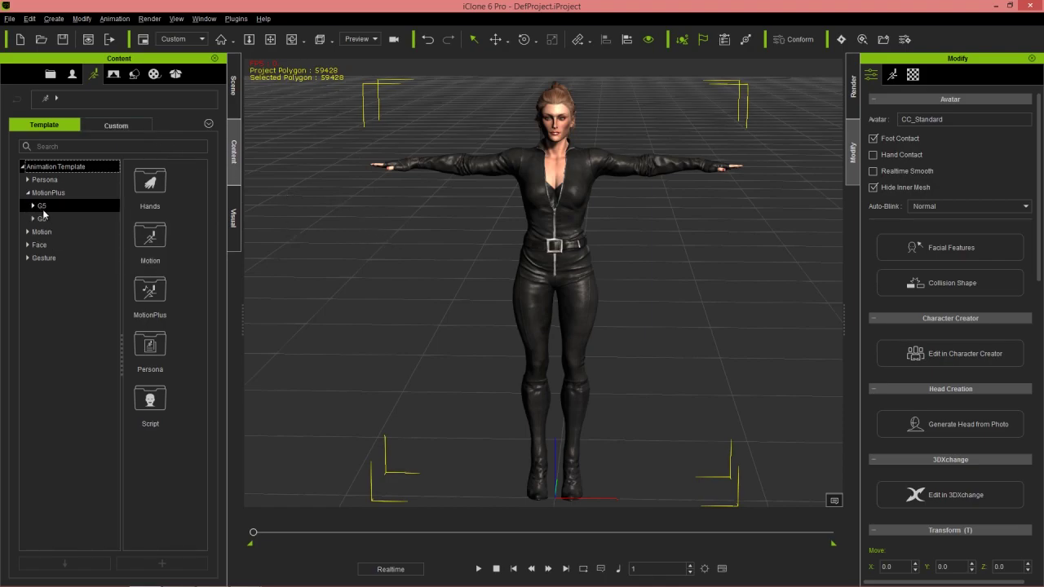
click(33, 219)
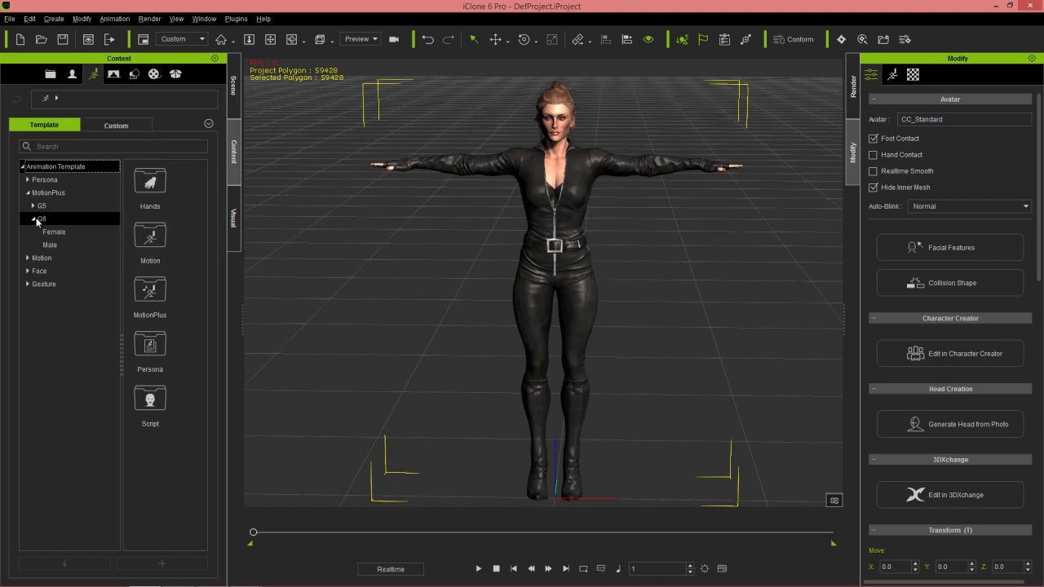
click(54, 231)
drag(193, 252, 456, 326)
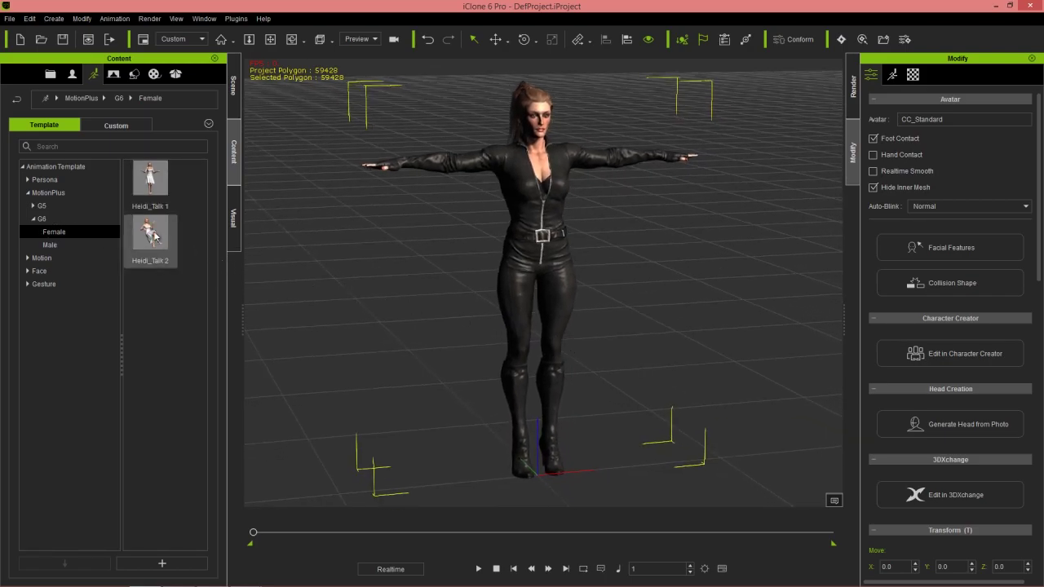
double_click(162, 240)
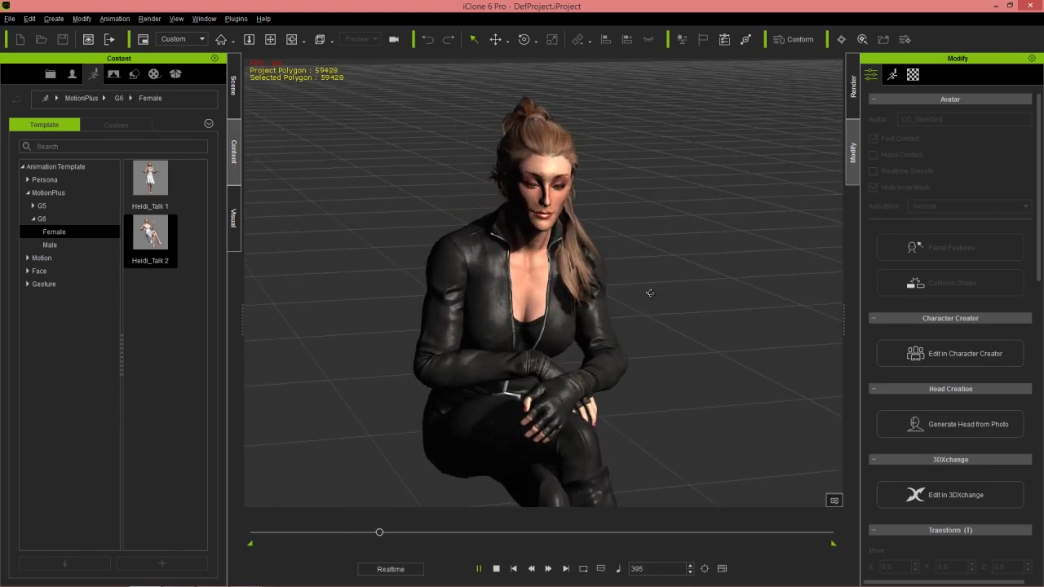
Examine the character's face and body during the motion playback, and stop the playback.
right_drag(536, 262, 640, 269)
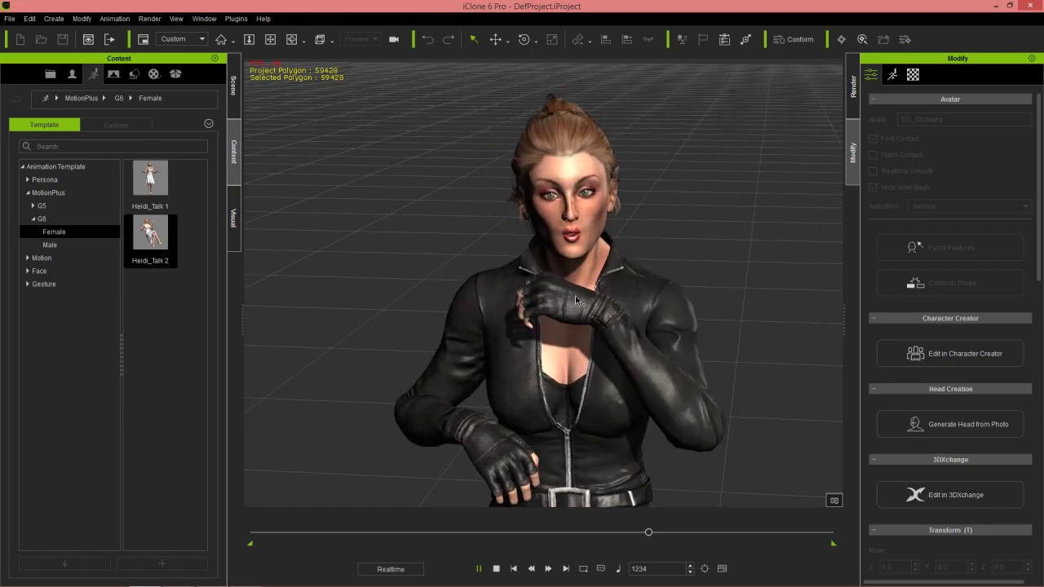
click(495, 568)
scroll(629, 280, down, 3)
right_drag(631, 287, 643, 321)
middle_drag(644, 320, 566, 305)
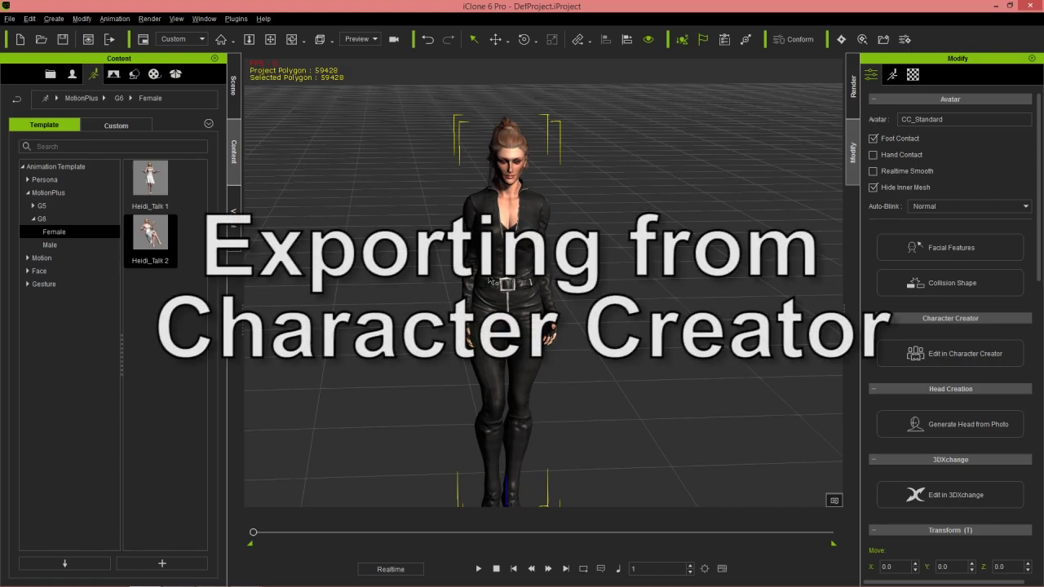
Locate the Heidi_Talk 2 motion file on disk and select its full folder path.
right_click(157, 242)
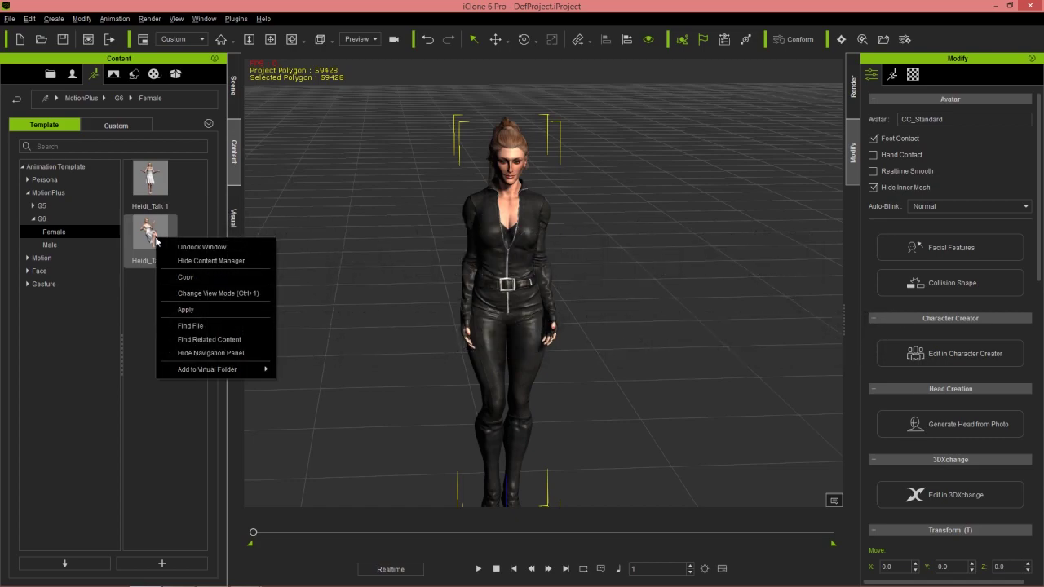
click(215, 325)
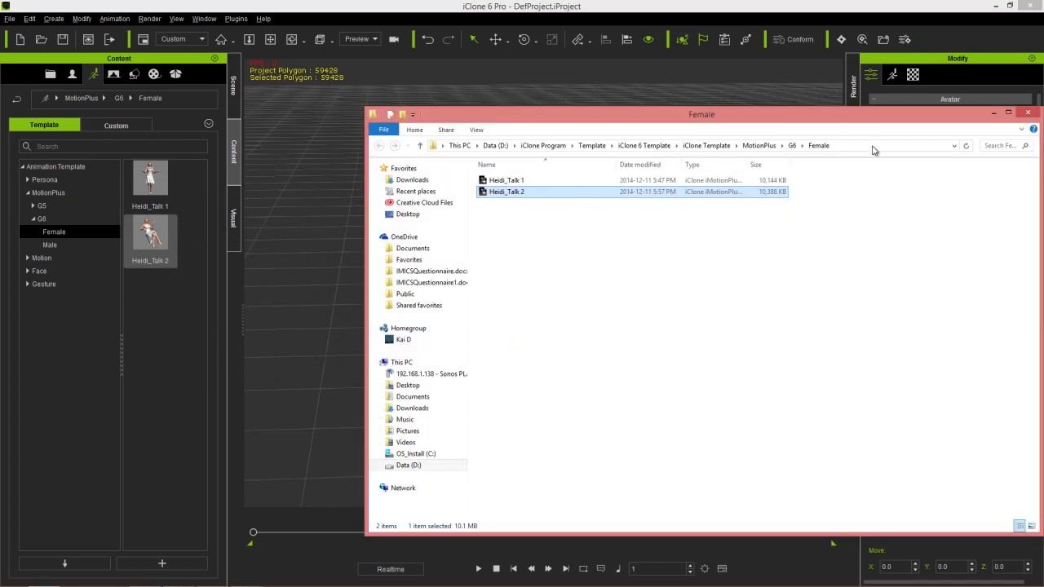
click(797, 146)
click(726, 144)
drag(760, 145, 437, 147)
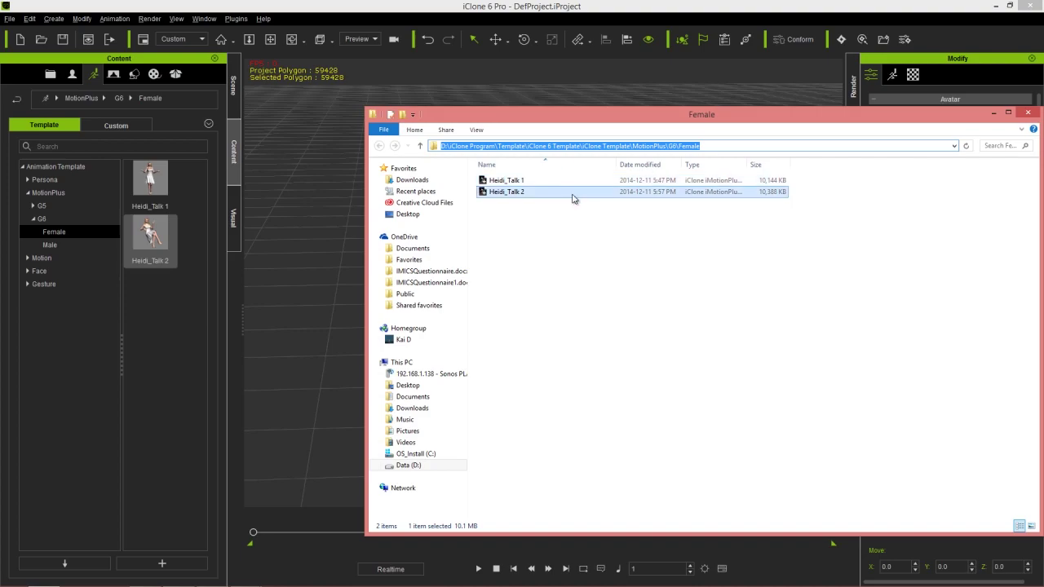
Switch to Character Creator and open the FBX export settings for the clothed character.
key(alt+Tab)
key(alt+Tab)
key(alt+Tab)
key(alt+Tab)
key(alt+Tab)
key(alt+Tab)
key(alt+Tab)
key(alt+Tab)
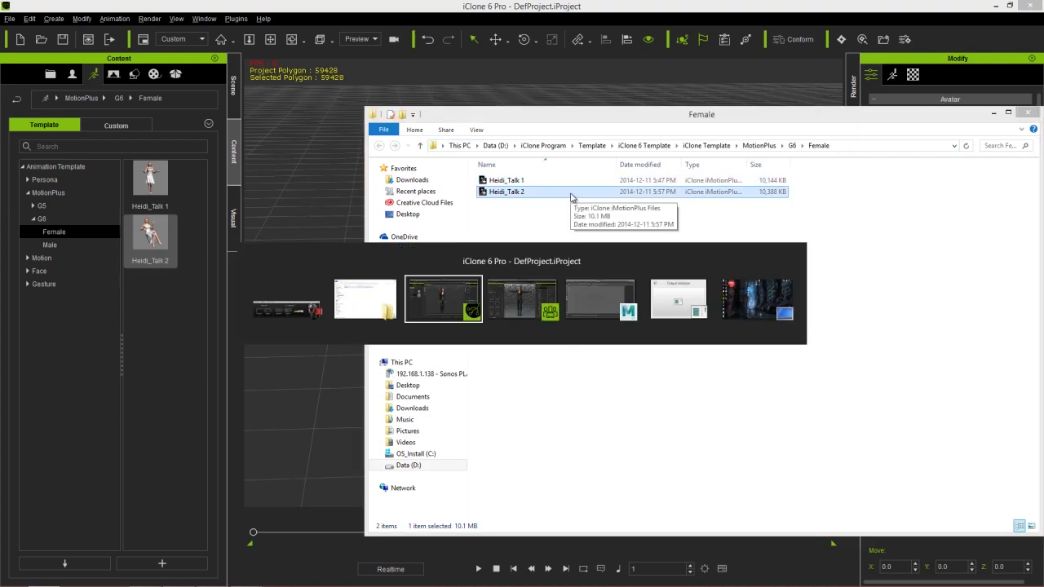
key(alt+Tab)
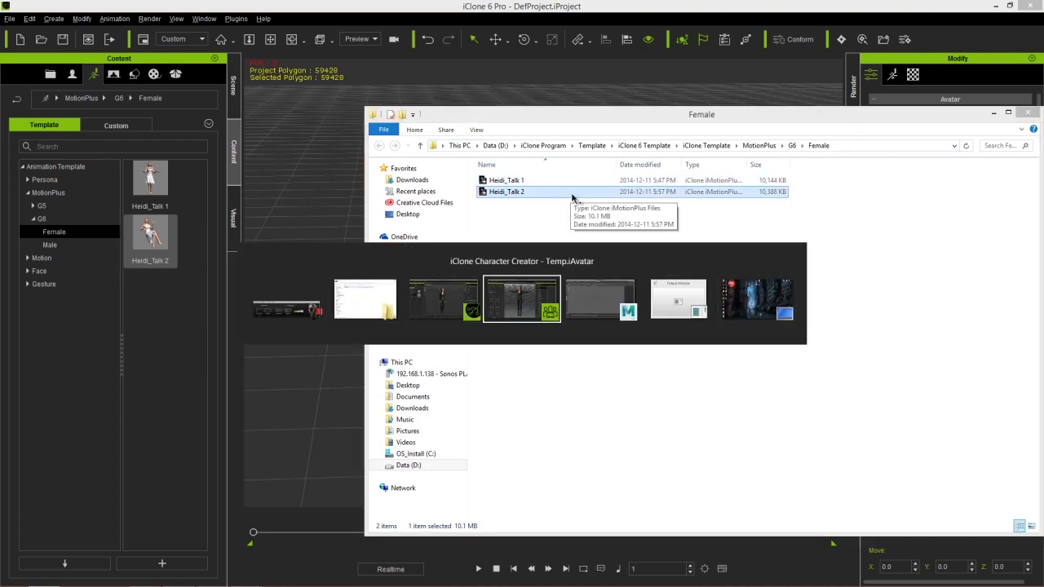
click(13, 21)
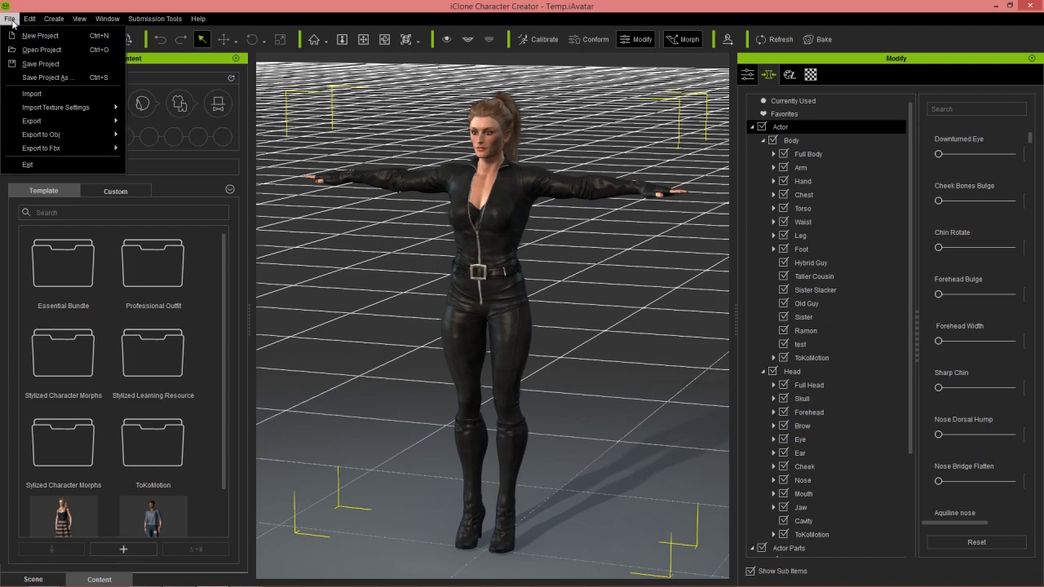
mouse_move(70, 150)
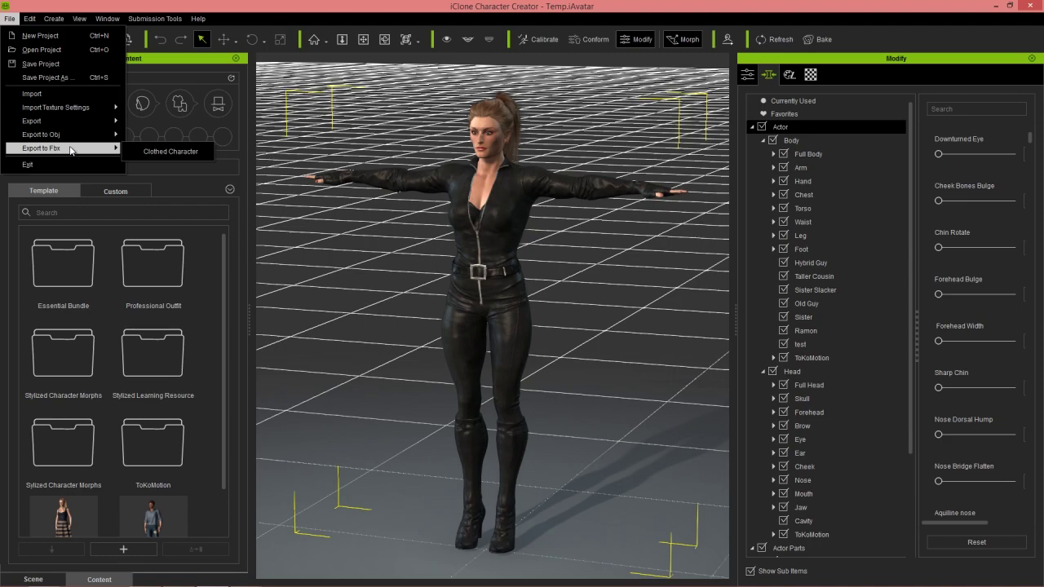
click(169, 151)
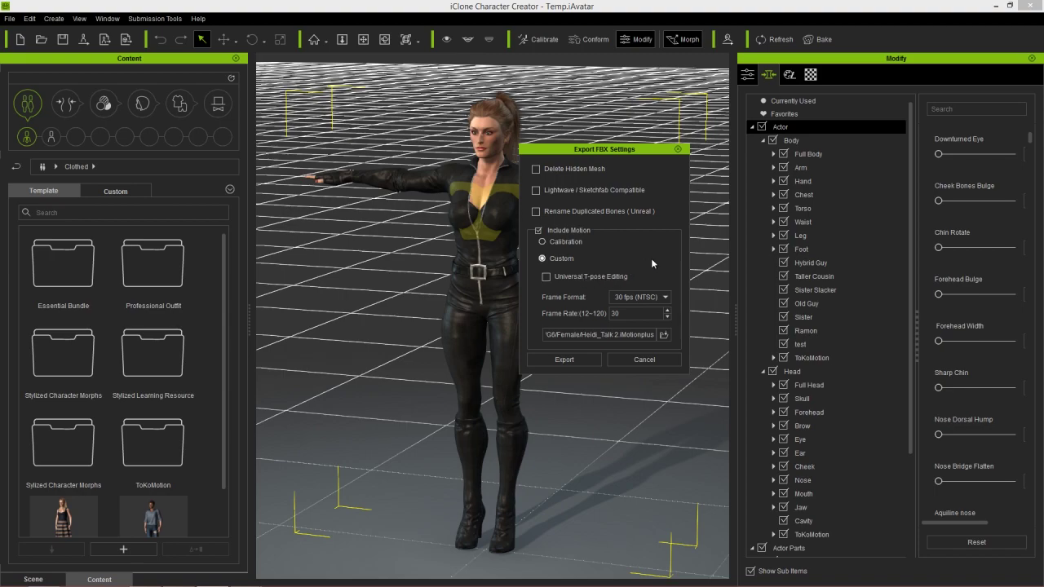
Load Heidi_Talk 2 from the MotionPlus G6 Female folder as the custom motion for the export.
click(664, 335)
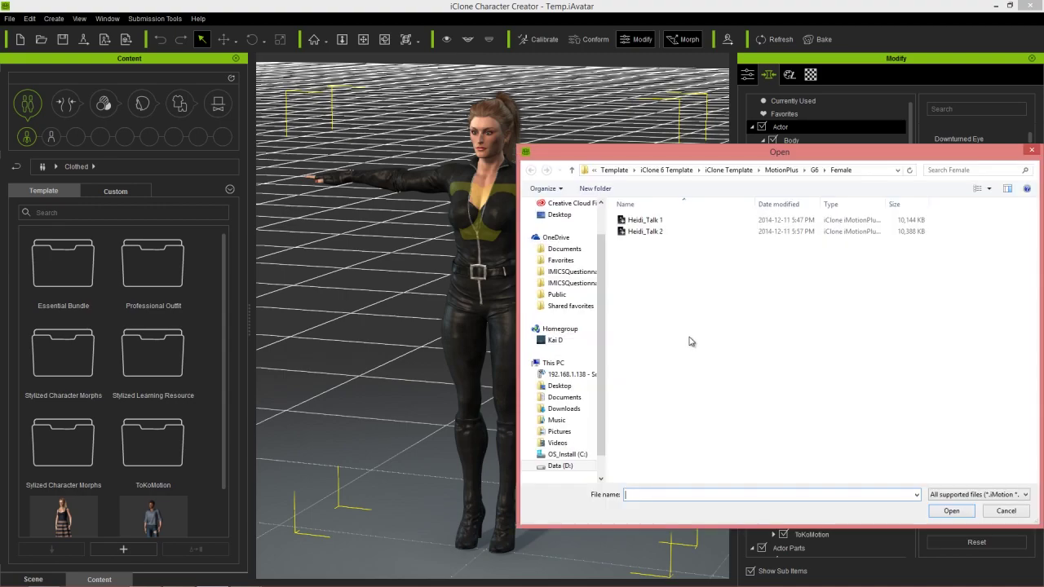
click(874, 170)
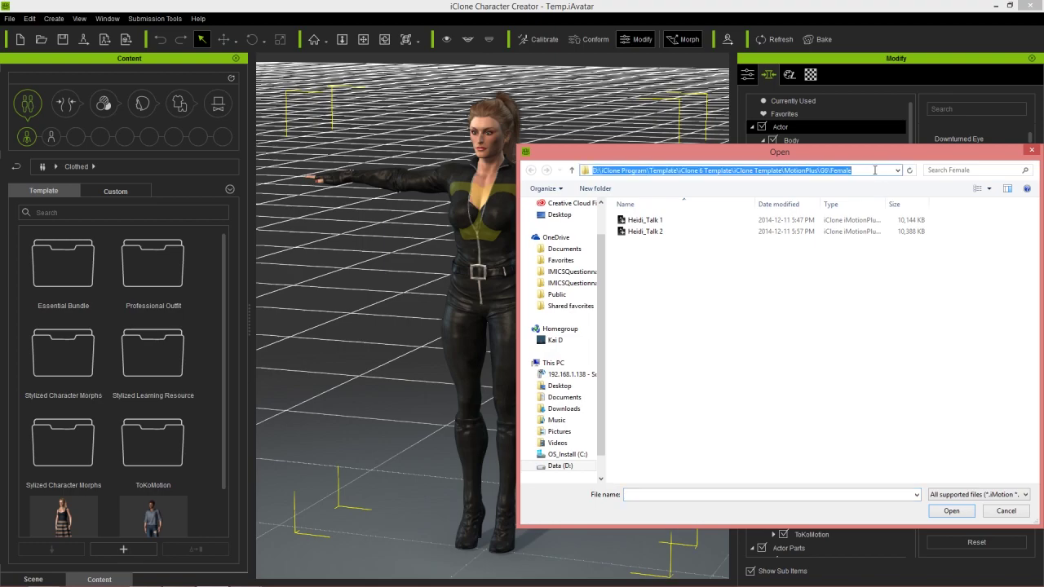
click(874, 171)
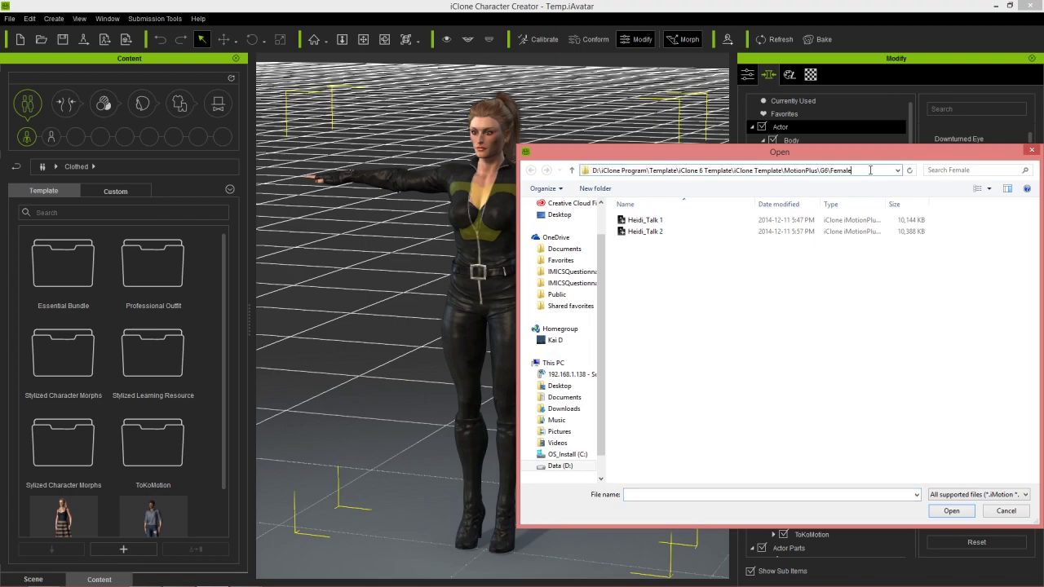
click(652, 232)
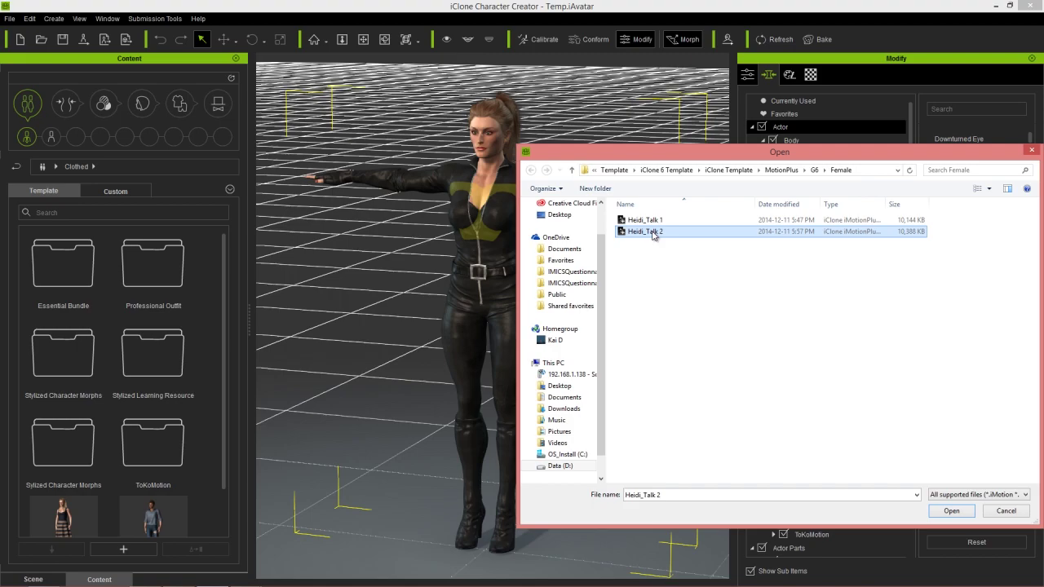
double_click(652, 233)
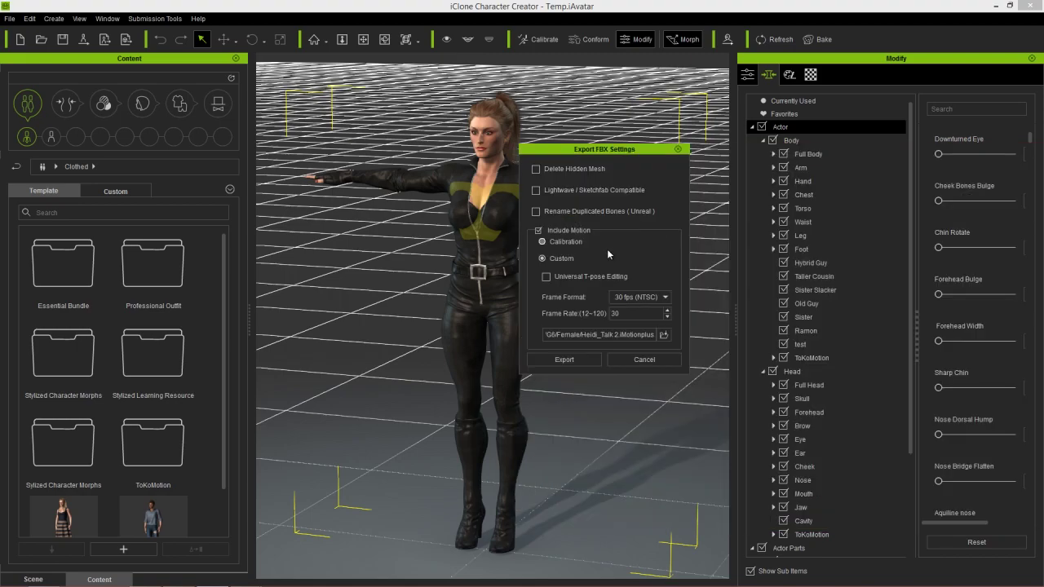
Export the character with its motion to the desktop as an FBX file named Secret Agent.
click(575, 358)
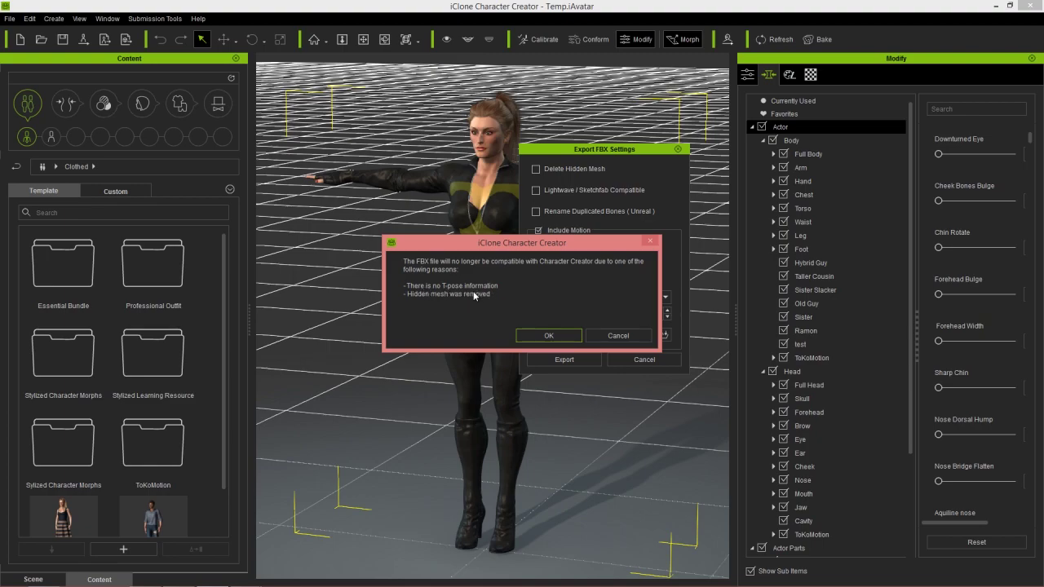
click(549, 335)
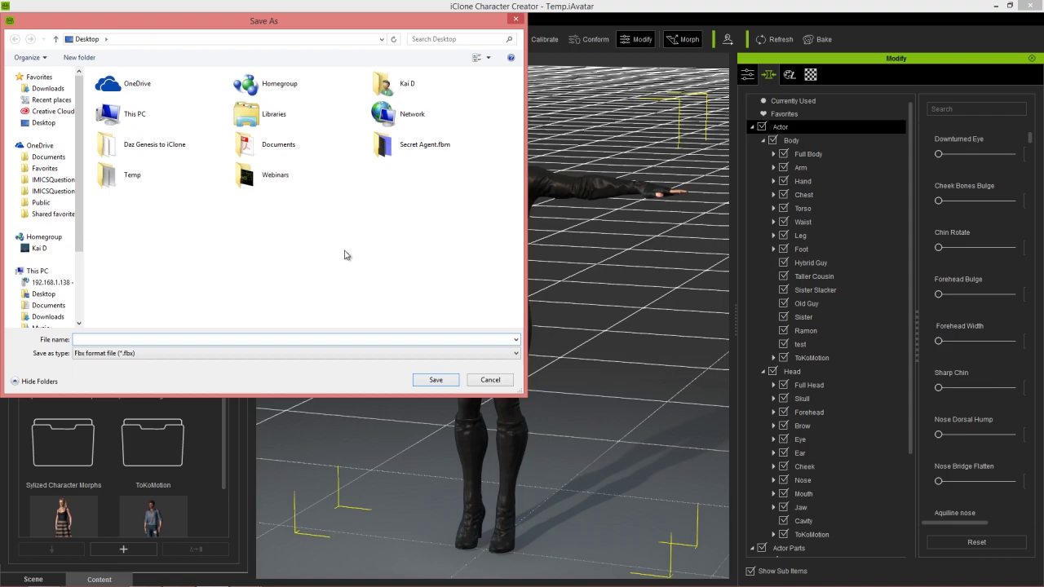
text(Secreet)
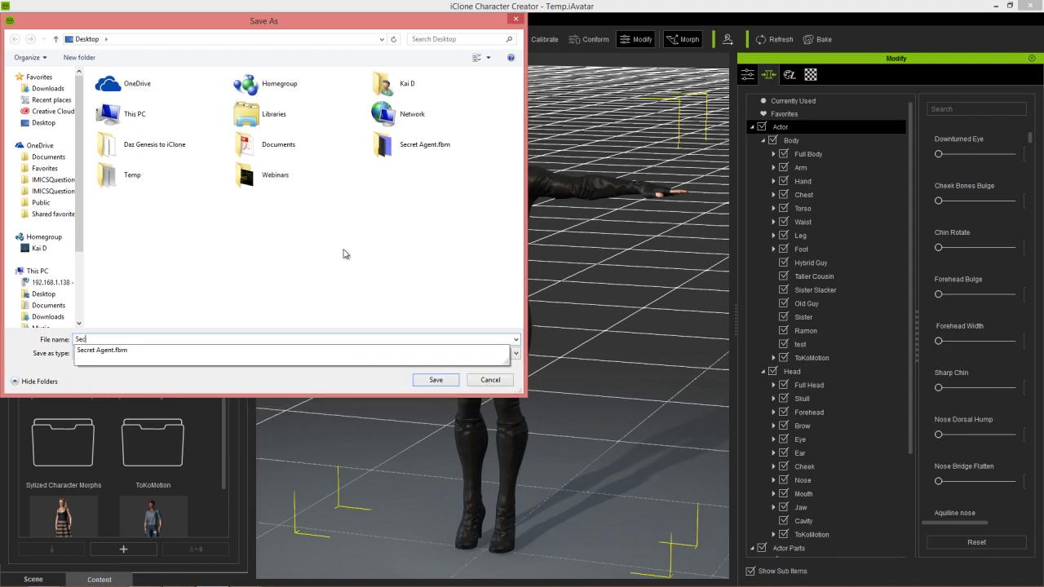
key(BackSpace)
key(BackSpace)
click(435, 381)
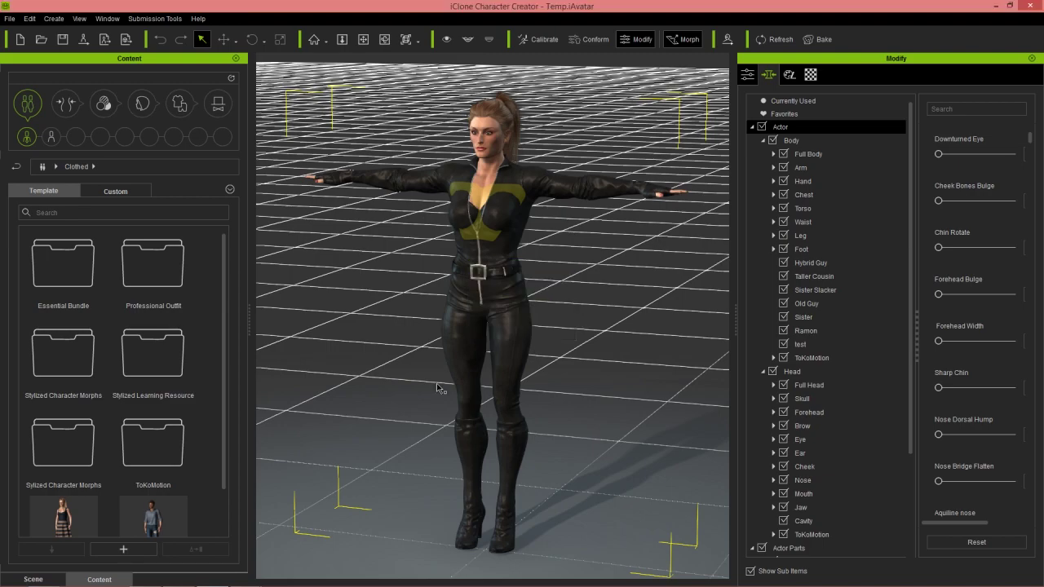
Import Secret Agent.fbx from the desktop into Maya LT.
key(super+d)
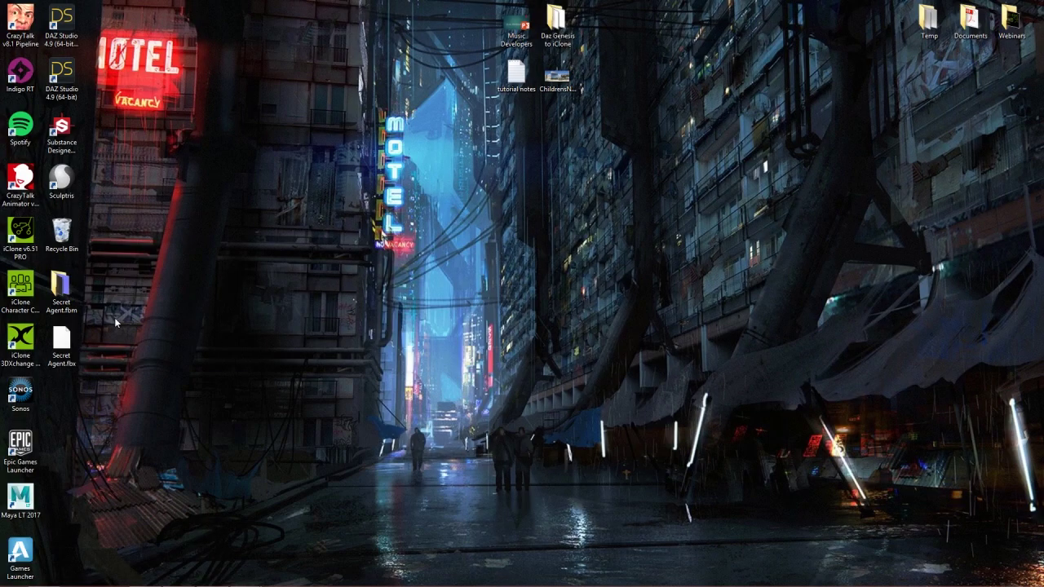
drag(64, 343, 452, 299)
key(alt+Tab)
key(alt+Tab)
key(alt+Tab)
key(alt+Tab)
key(alt+Tab)
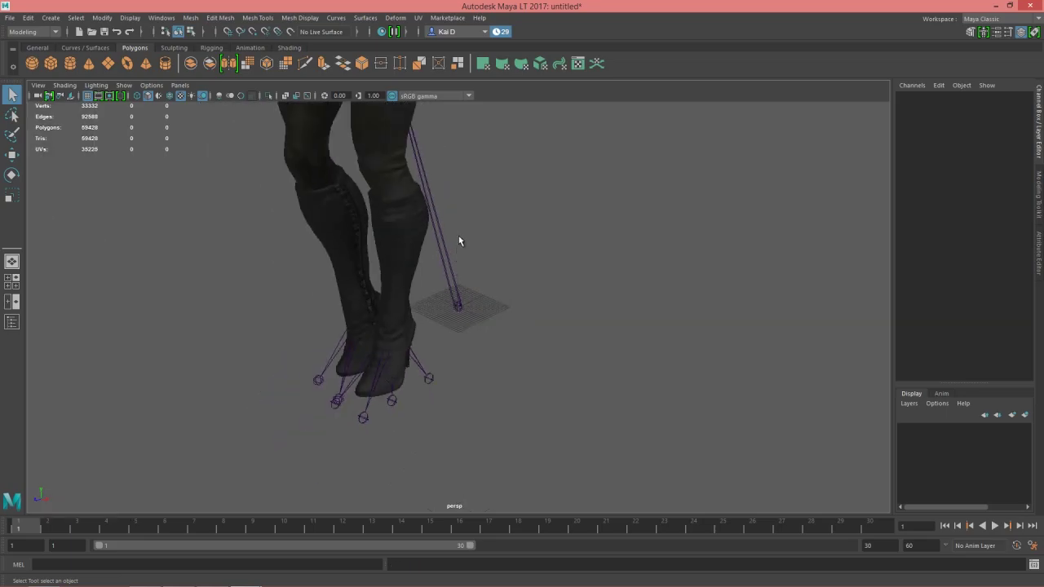
Frame the imported character's face and upper body and scrub the animation to frame 25.
alt+middle_drag(482, 179, 442, 491)
alt+drag(403, 301, 489, 359)
alt+middle_drag(489, 359, 475, 427)
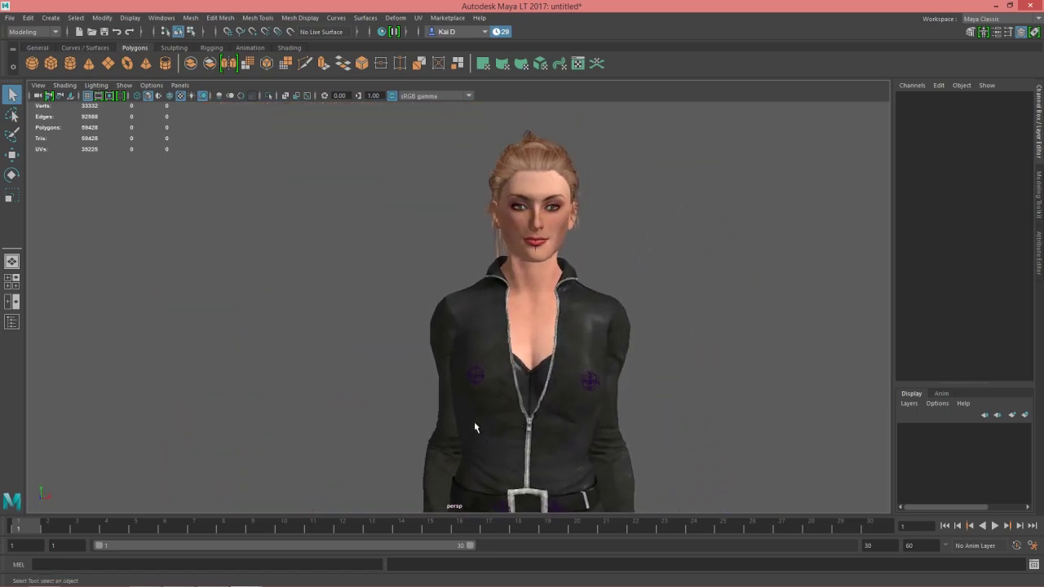
drag(287, 524, 723, 526)
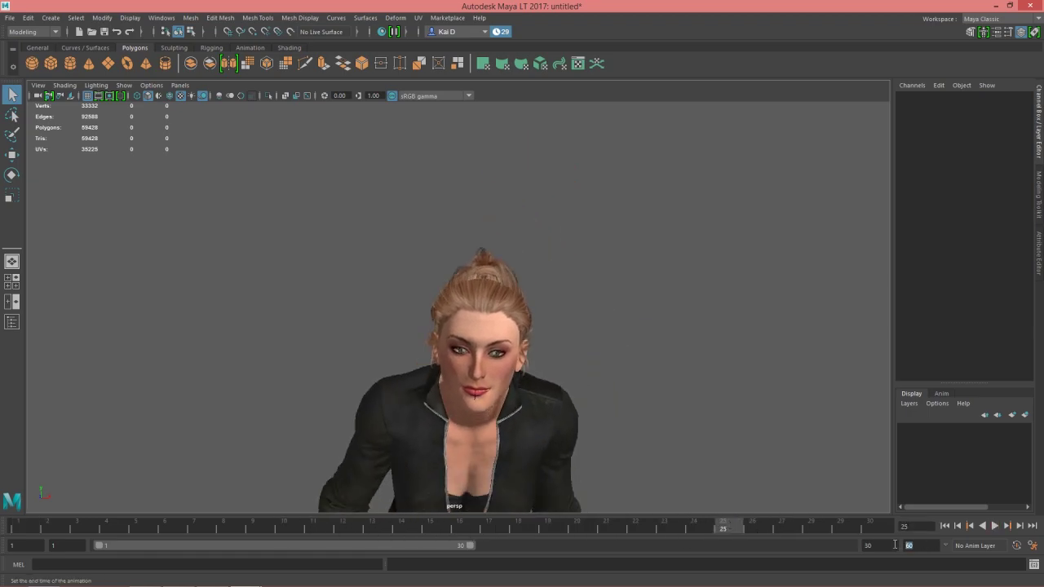
Set the animation end time to 1500 and extend the visible playback range to frames 63 to 323.
text(0)
key(Return)
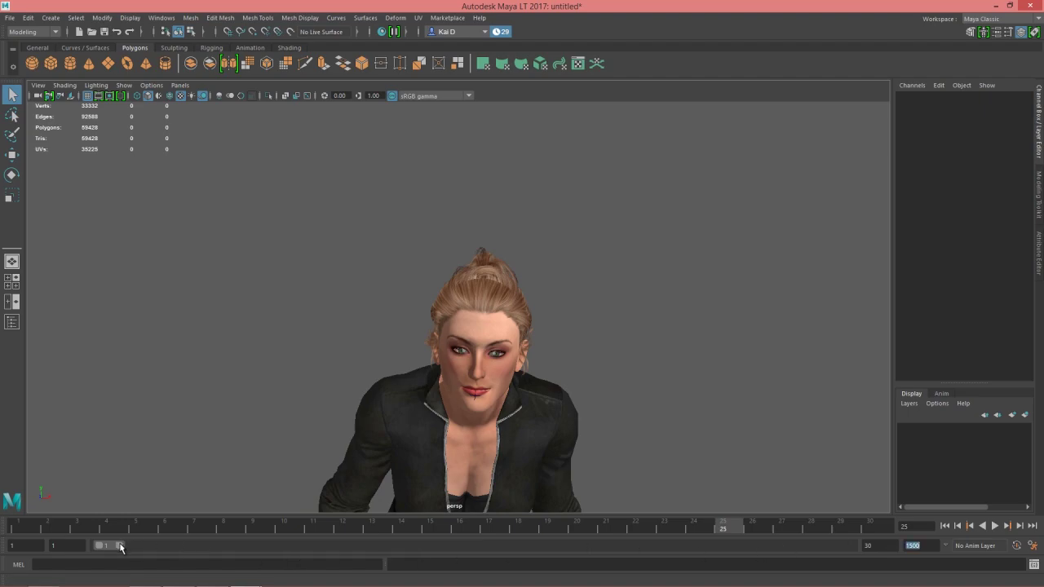
drag(121, 546, 214, 546)
scroll(454, 404, down, 5)
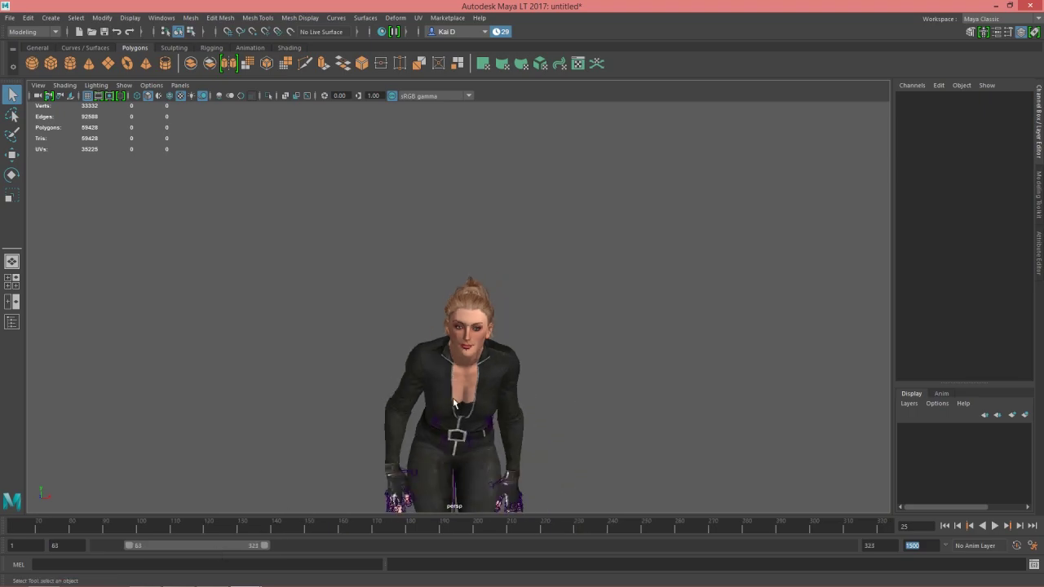
Check the full-body motion at frames 235 and 433, shifting the visible playback range to frames 331 to 591.
alt+middle_drag(571, 317, 560, 199)
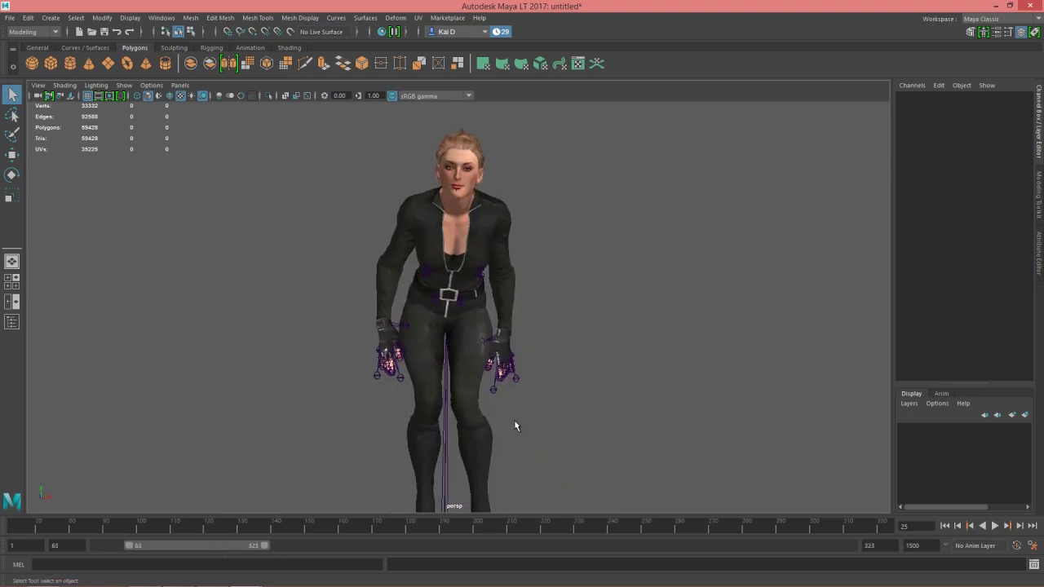
click(513, 526)
click(594, 527)
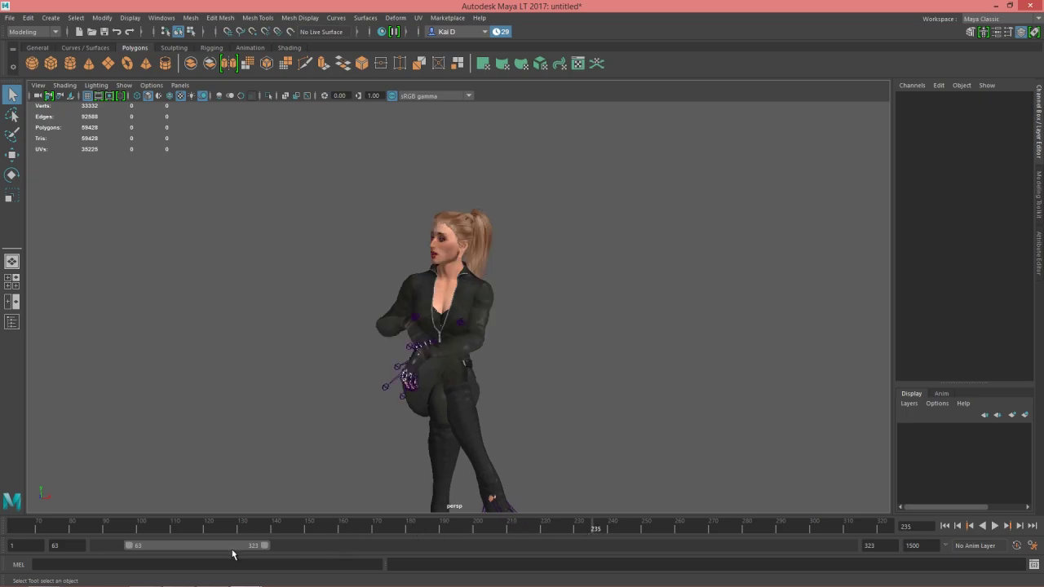
drag(233, 547, 366, 548)
click(354, 528)
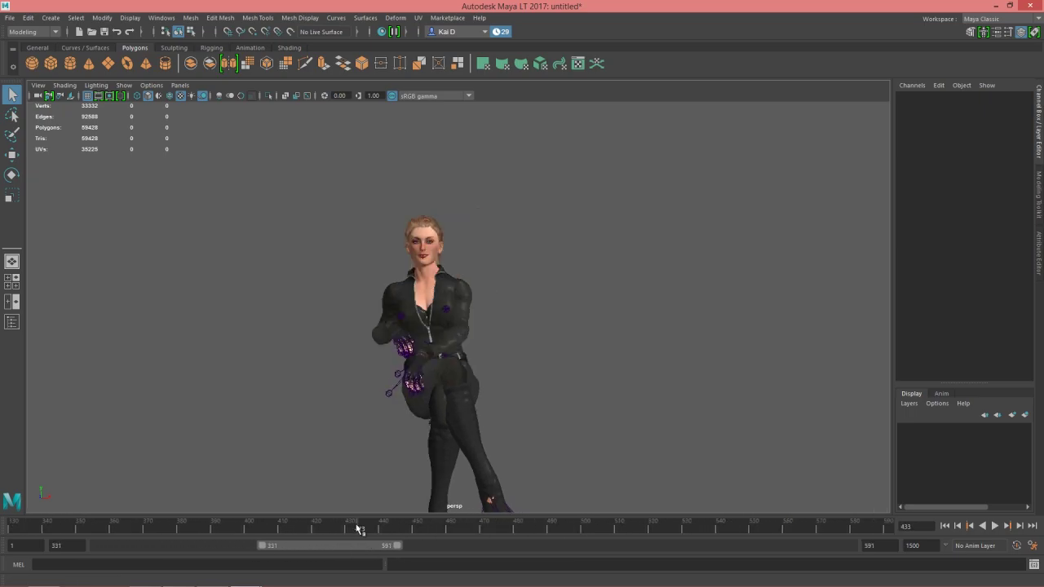
Play the animation with the character's face in close-up to check the facial motion.
alt+drag(480, 386, 508, 356)
scroll(464, 355, up, 8)
key(alt+v)
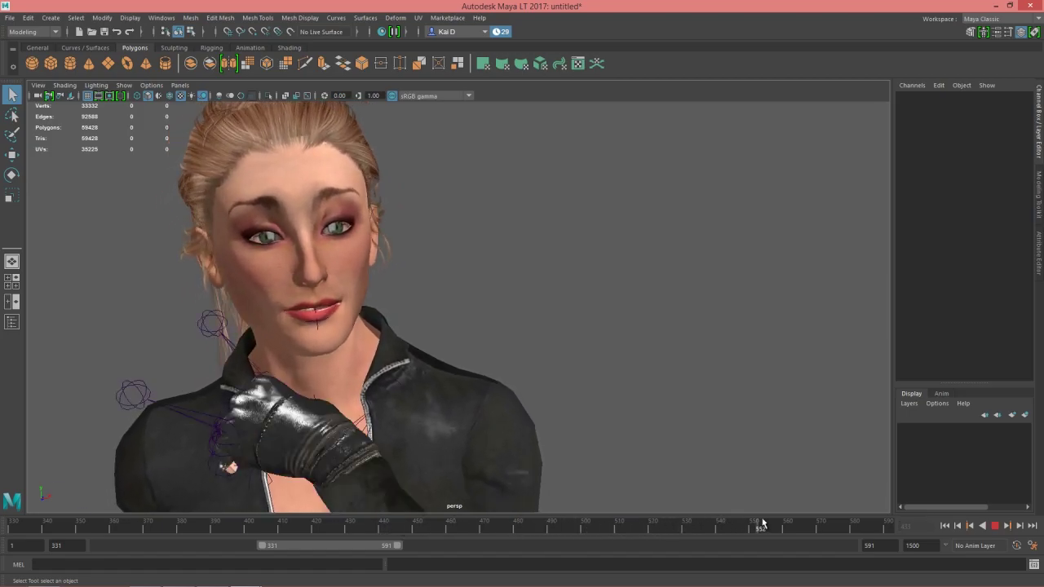
key(alt+v)
Shift the visible playback range to frames 519 to 779 and scrub the animation to frame 608.
drag(352, 546, 446, 549)
drag(199, 529, 314, 523)
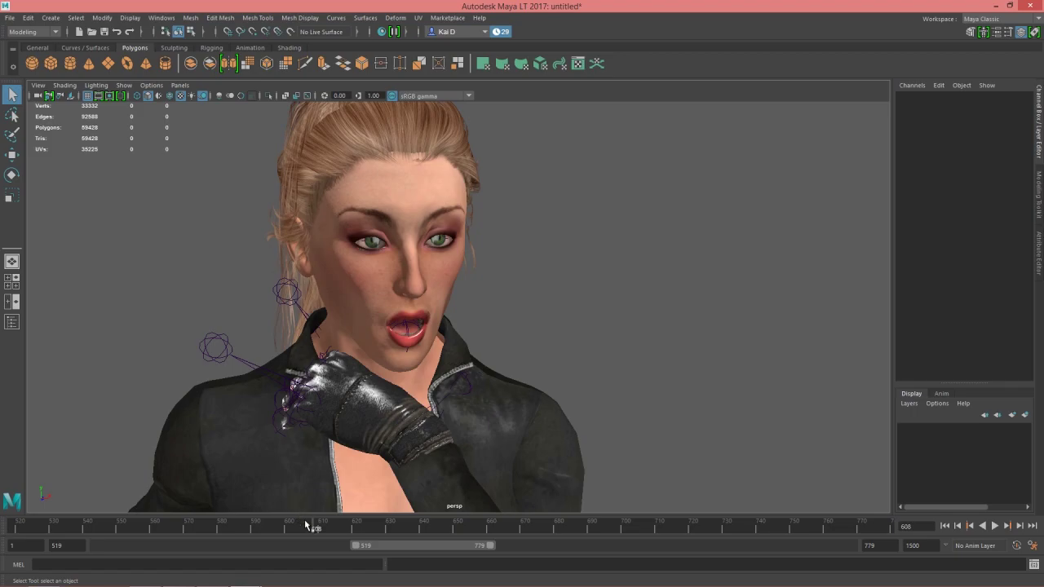
Open the Shape Editor and place its window beside the character's face.
click(161, 18)
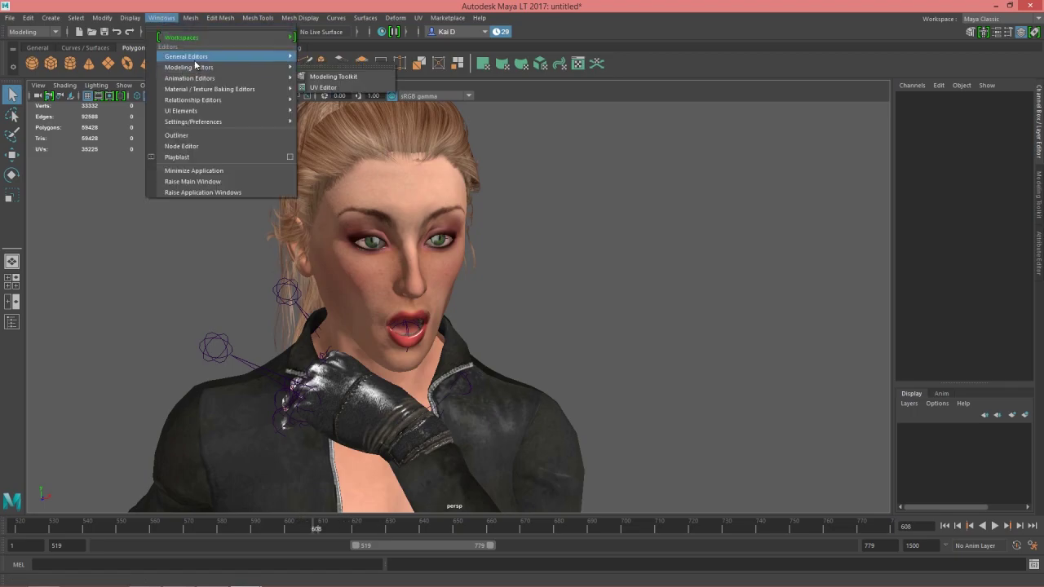
mouse_move(200, 77)
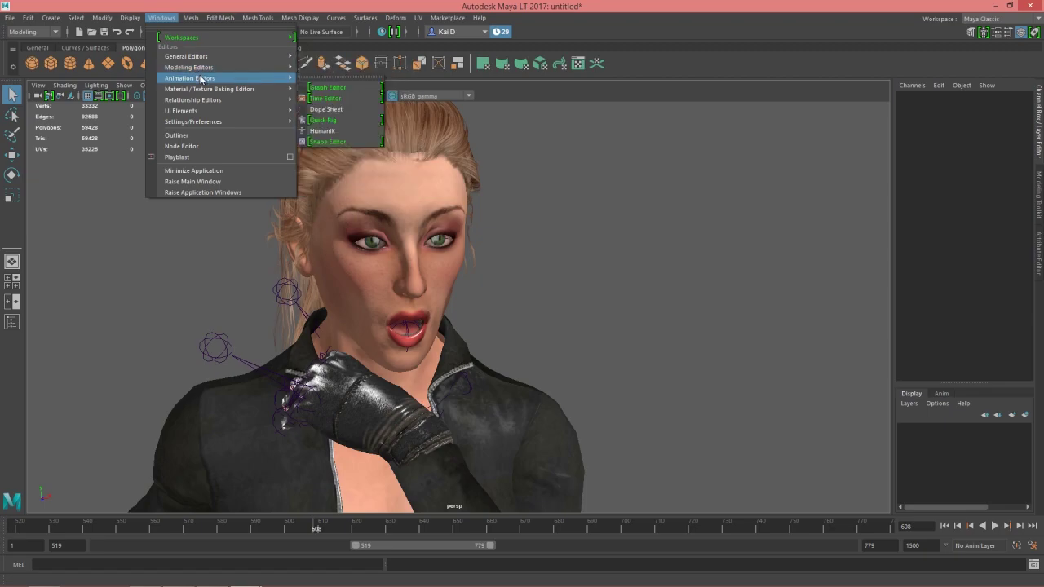
click(375, 140)
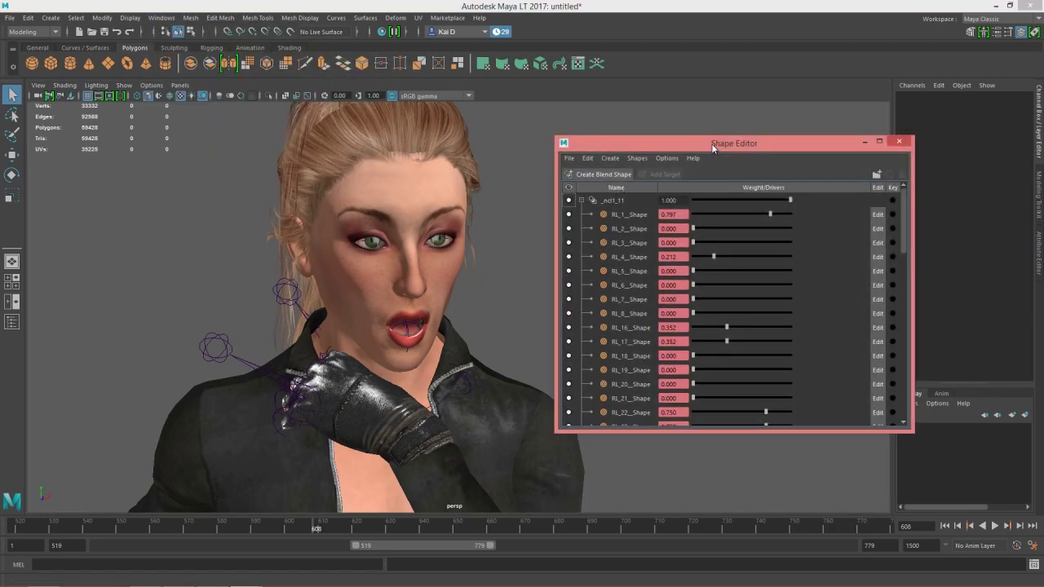
drag(716, 144, 726, 100)
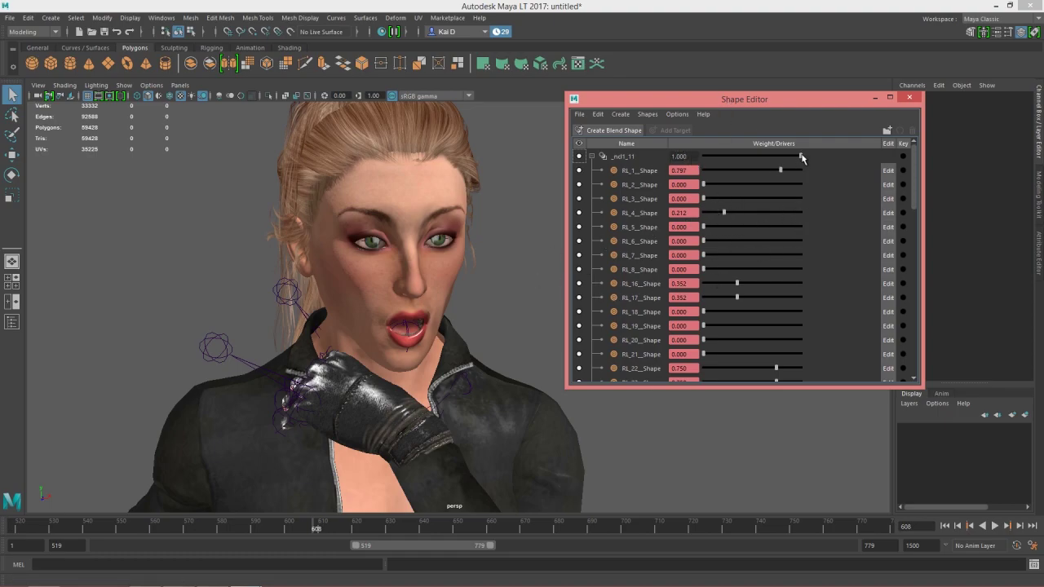
Try the overall weight of the _ncl1_11 blend shape group and review its facial targets.
mouse_move(801, 157)
mouse_down()
mouse_move(686, 160)
mouse_move(795, 160)
mouse_up()
scroll(844, 270, down, 4)
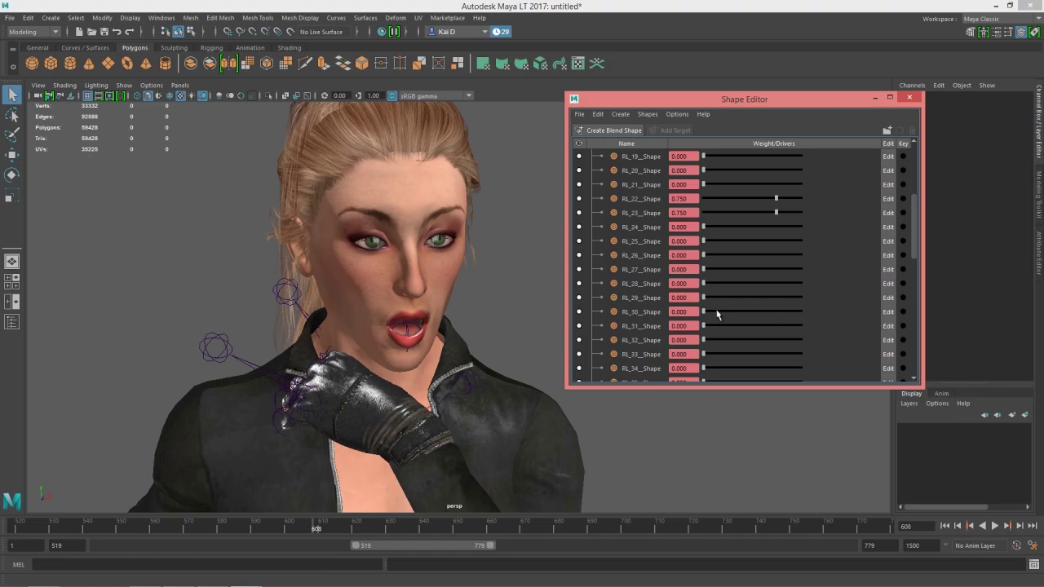
scroll(764, 249, up, 2)
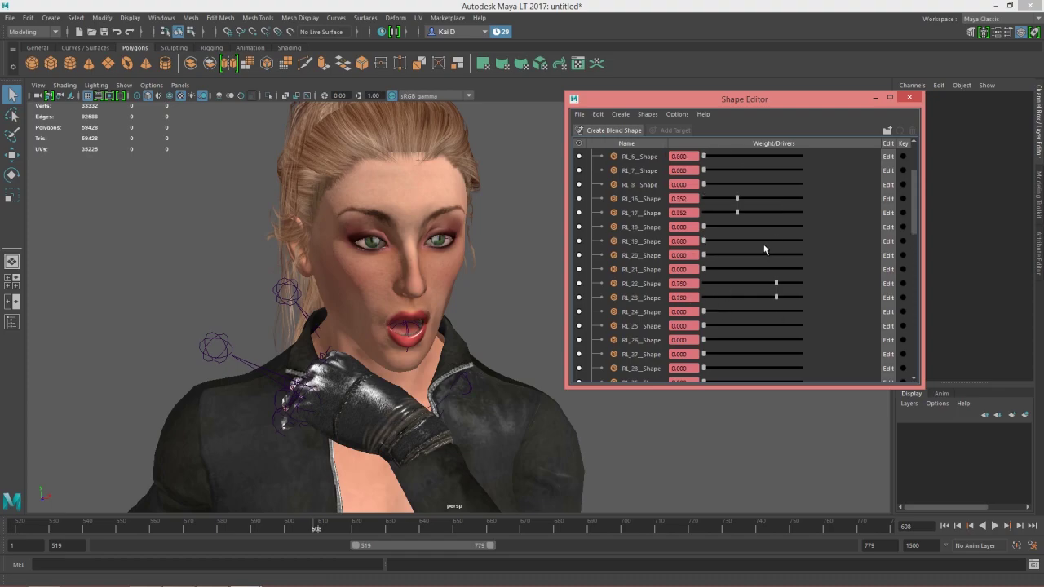
scroll(764, 249, up, 2)
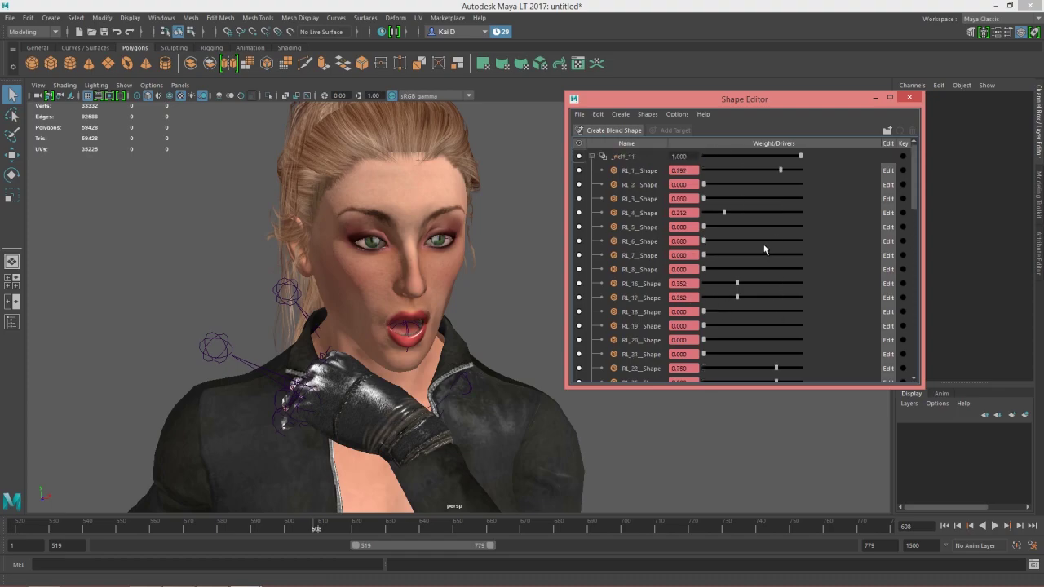
Set the weights of RL_1__Shape and RL_17__Shape to 0, and those of RL_27__Shape and RL_30__Shape to 1.
drag(781, 172, 703, 173)
drag(721, 302, 685, 301)
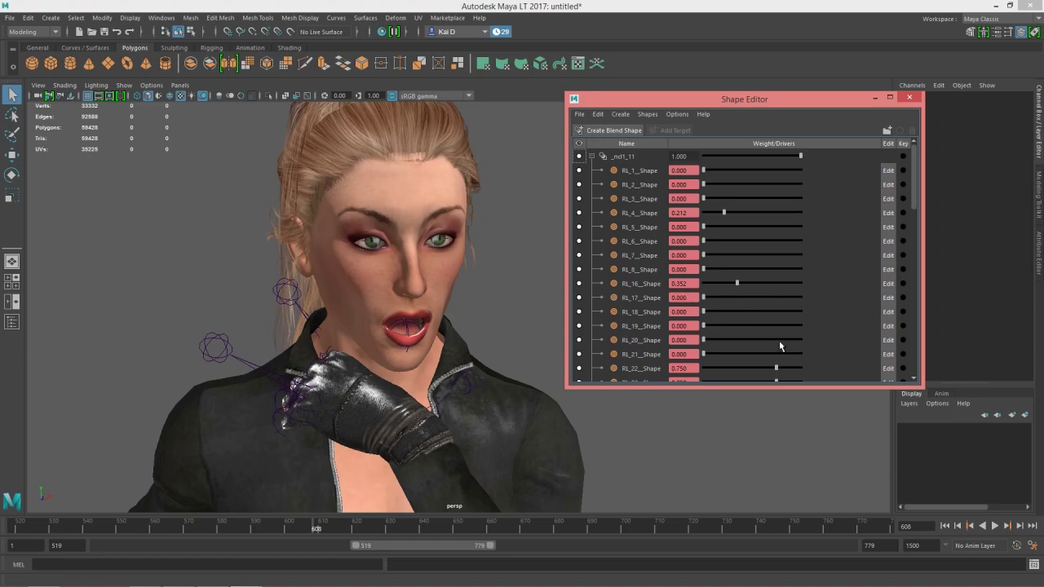
scroll(780, 341, down, 3)
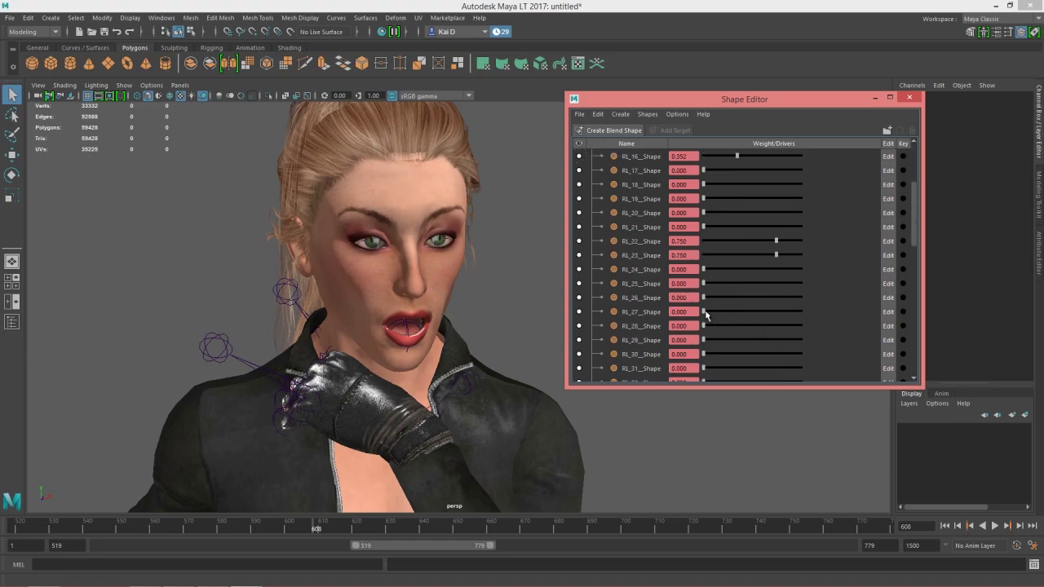
drag(707, 315, 832, 314)
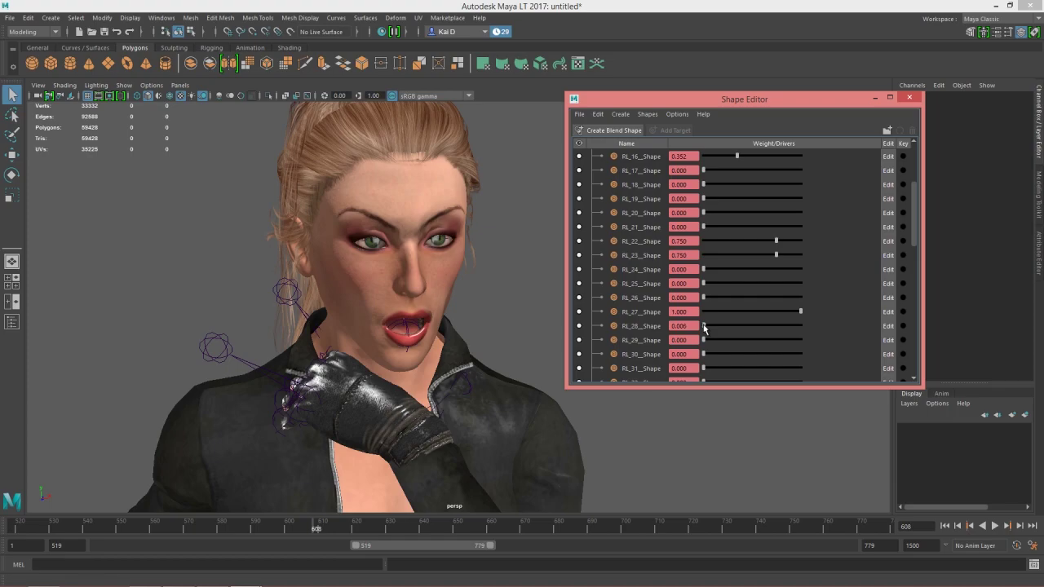
drag(705, 327, 809, 349)
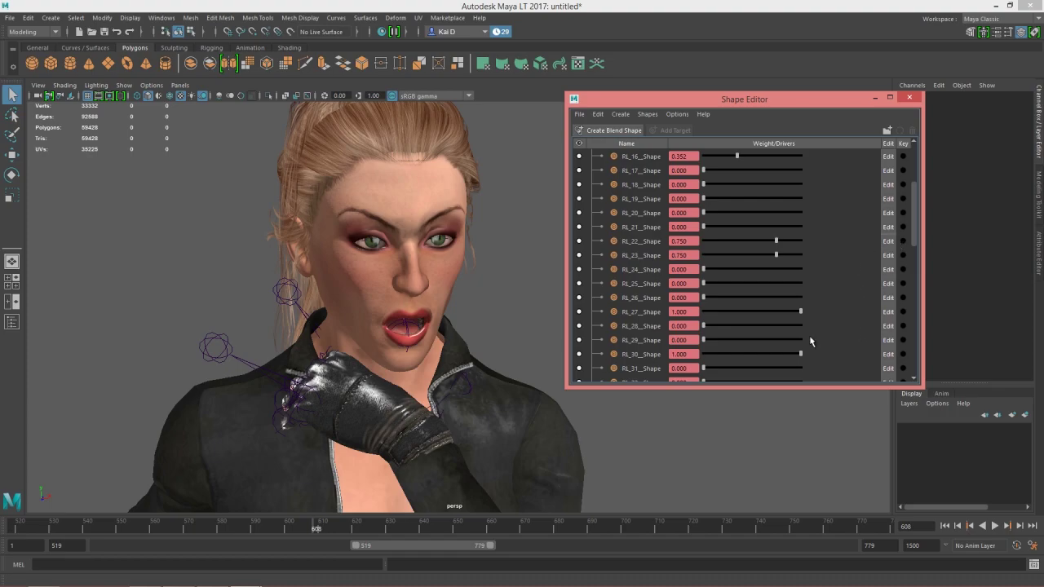
drag(801, 356, 824, 346)
Try the RL_37__Shape target and set the weight of RL_38__Shape to 0.844.
scroll(829, 334, down, 4)
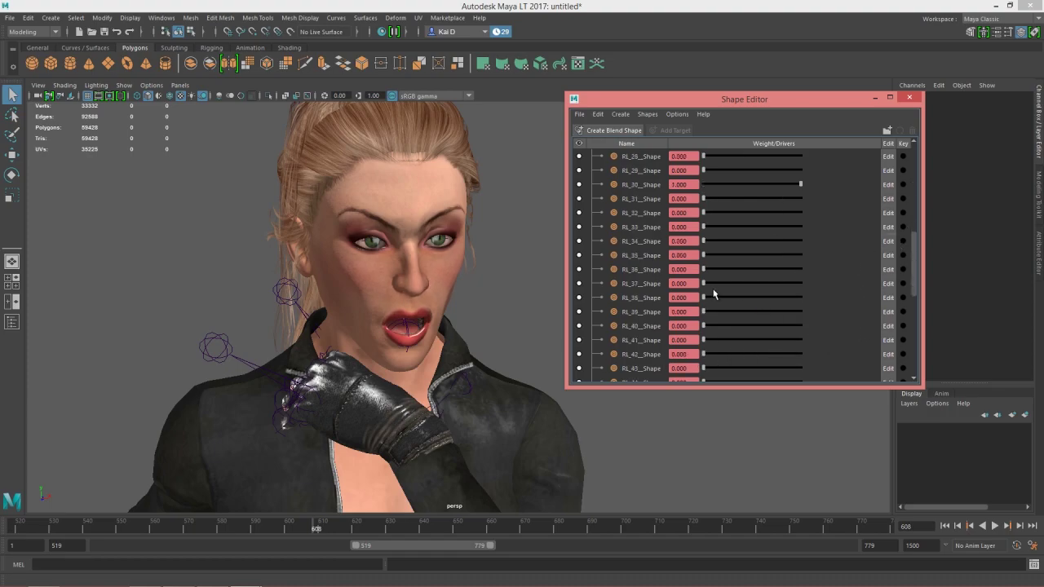
drag(706, 285, 840, 287)
mouse_move(704, 298)
mouse_down()
mouse_move(785, 296)
mouse_move(765, 287)
mouse_move(698, 292)
mouse_up()
Try the RL_13__Shape, RL_9__Shape and RL_10__Shape targets of the _ncl1_12 group, and undo the weight change.
scroll(734, 334, down, 5)
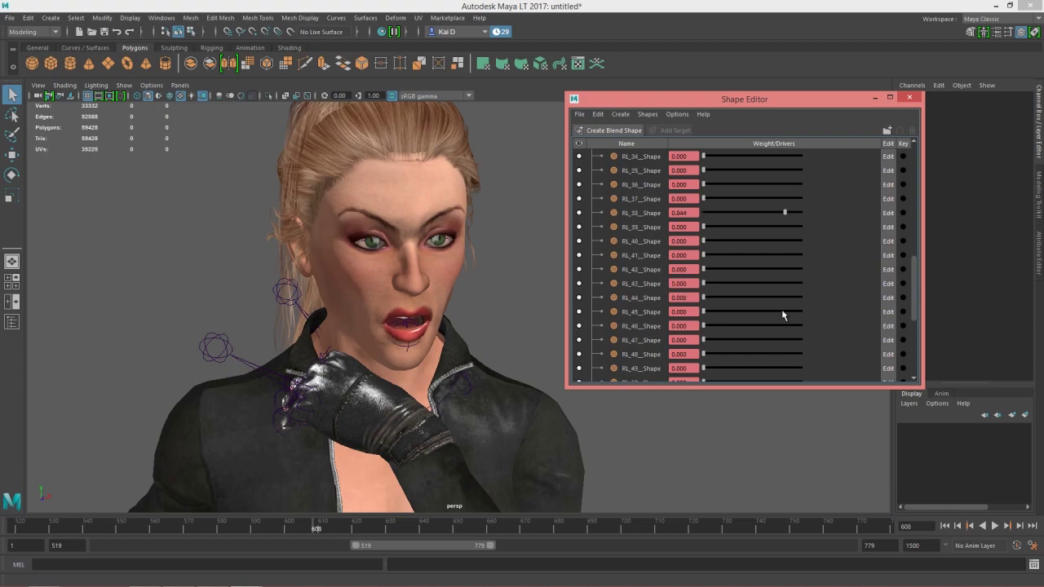
scroll(724, 309, down, 2)
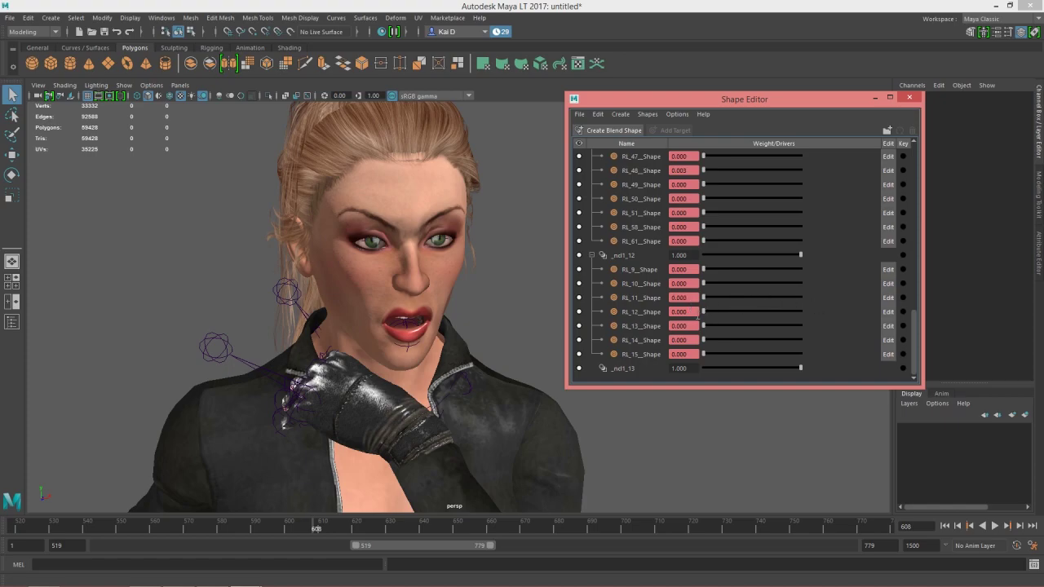
drag(705, 327, 826, 330)
drag(704, 274, 769, 271)
mouse_move(704, 285)
mouse_down()
mouse_move(787, 283)
mouse_move(752, 287)
mouse_move(703, 269)
mouse_up()
key(ctrl+z)
Set the weights of RL_61__Shape, RL_58__Shape and RL_51__Shape to 1, and try the RL_50__Shape and RL_49__Shape targets.
scroll(850, 244, up, 2)
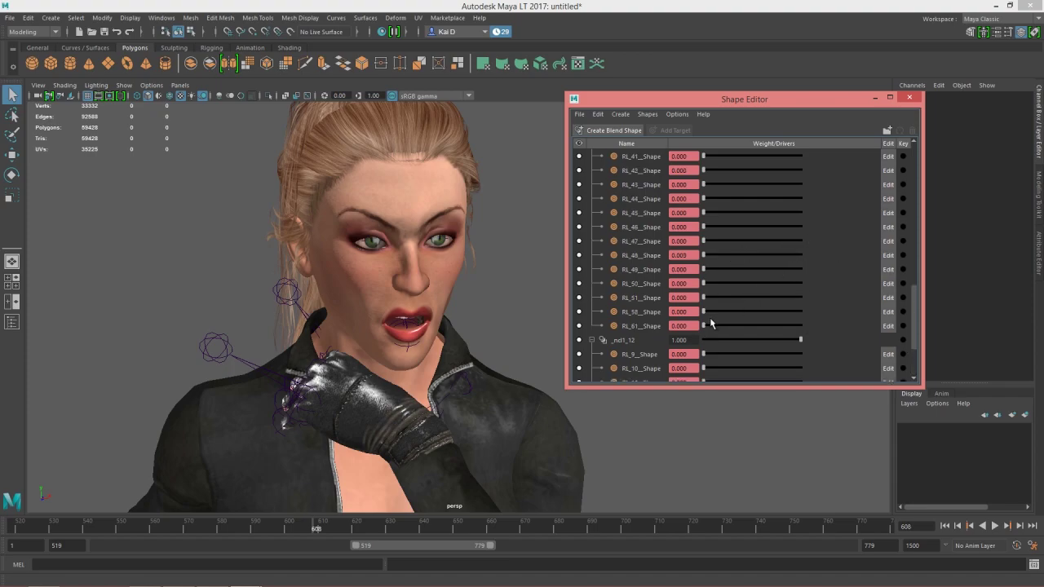
drag(706, 328, 827, 322)
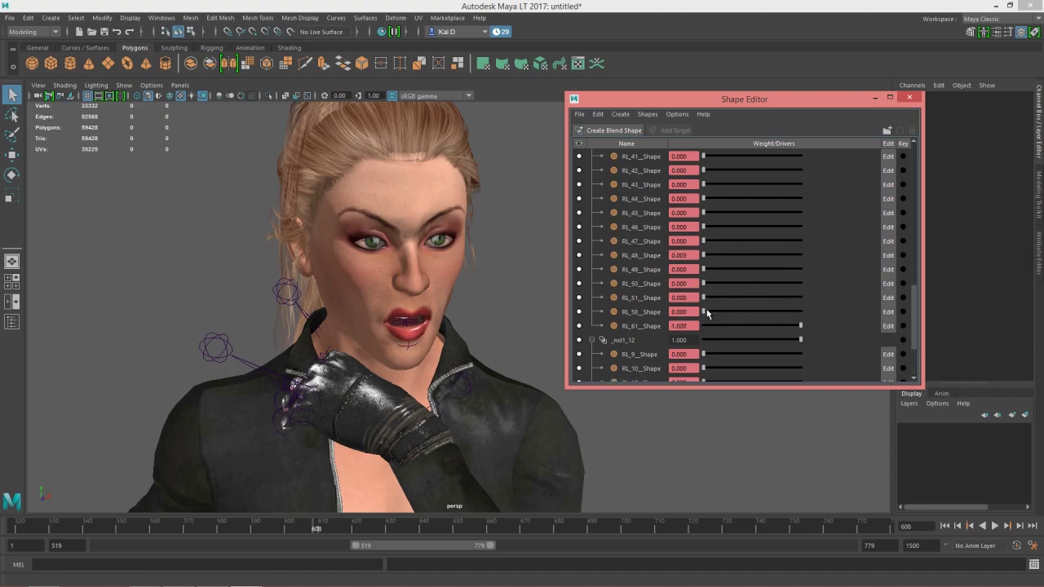
drag(704, 312, 819, 315)
drag(704, 297, 842, 298)
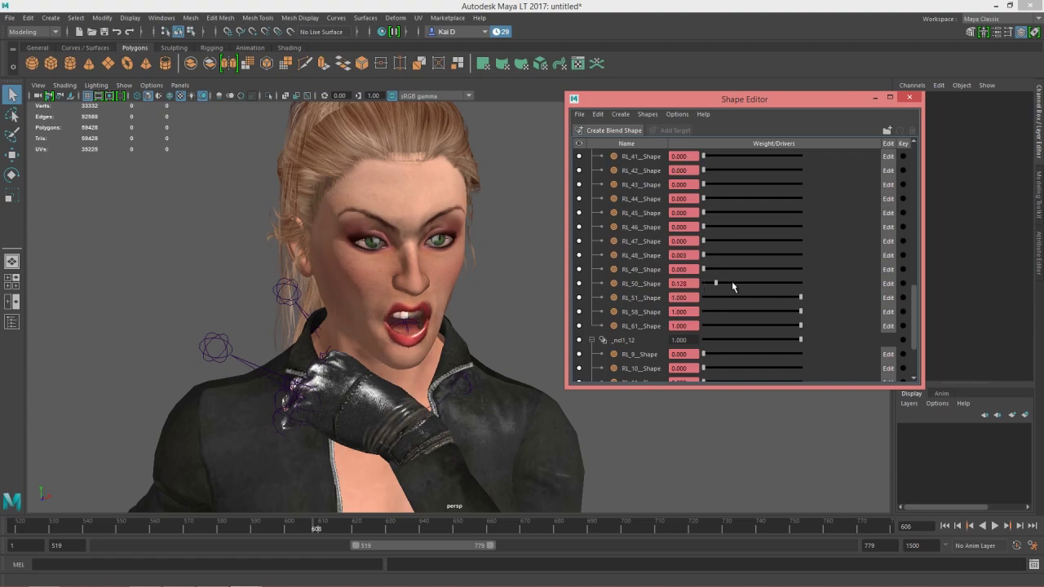
mouse_move(732, 282)
mouse_down()
mouse_move(831, 284)
mouse_move(718, 286)
mouse_move(704, 270)
mouse_move(797, 269)
mouse_move(722, 274)
mouse_move(737, 273)
mouse_up()
drag(736, 269, 703, 270)
Set the weight of RL_38__Shape to 0, and try the RL_33__Shape and RL_31__Shape targets on the face.
scroll(918, 299, up, 4)
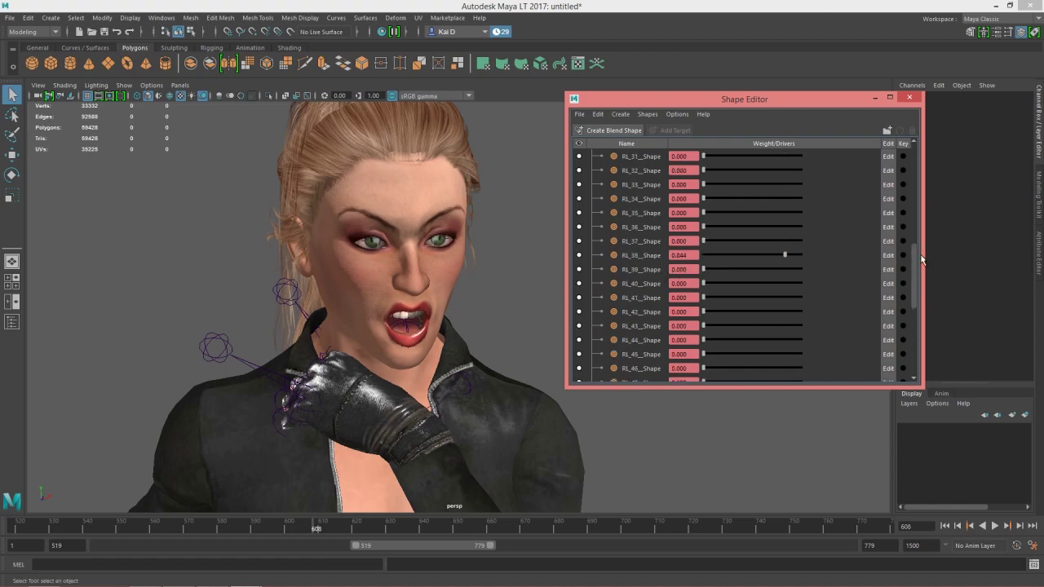
drag(784, 287, 667, 292)
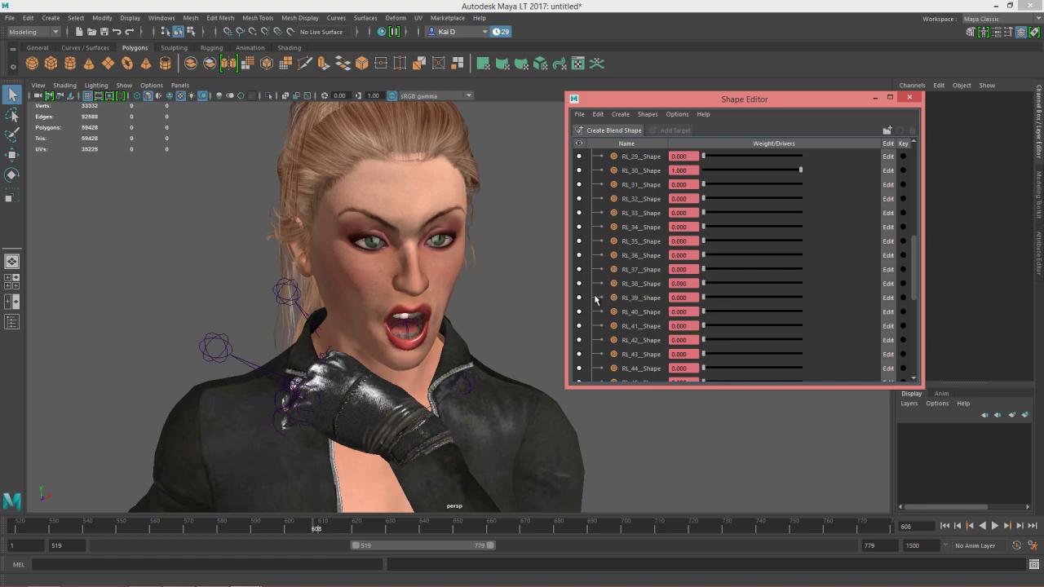
drag(703, 212, 685, 228)
drag(703, 184, 683, 203)
alt+drag(508, 253, 458, 307)
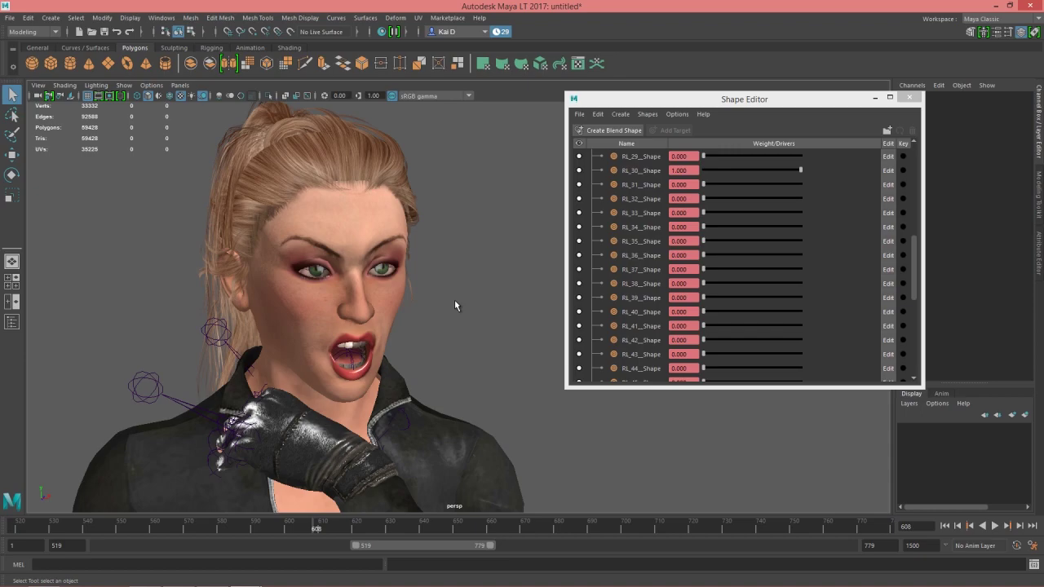